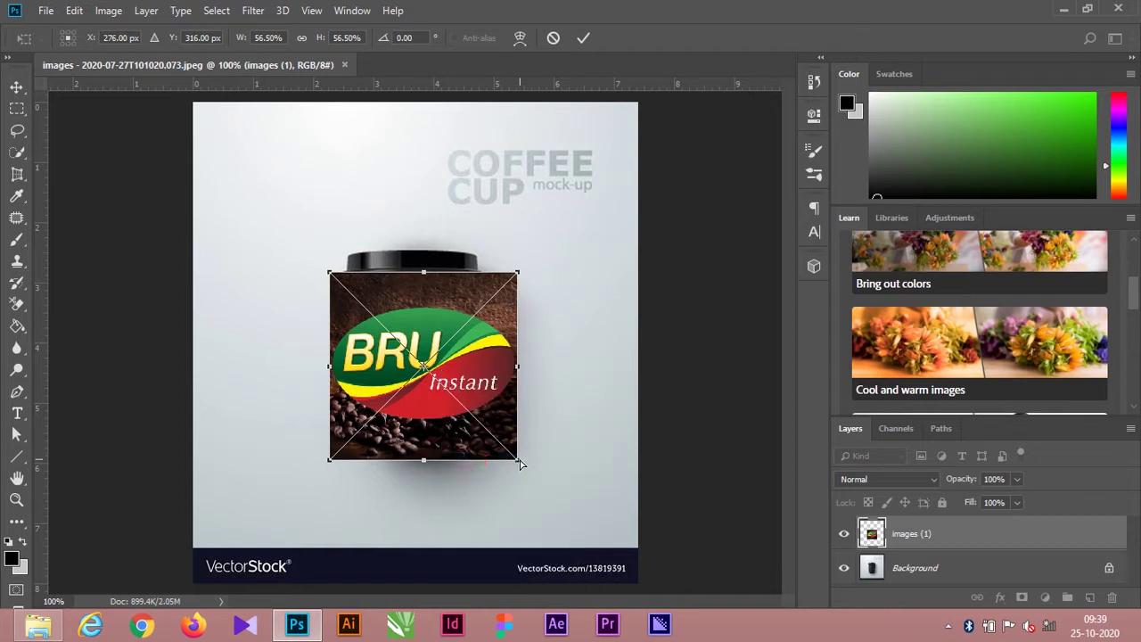
- Narrow the placed BRU image to 39.5% width, taper it towards its base, and position it over the cup body
drag(521, 463, 476, 459)
drag(518, 275, 489, 275)
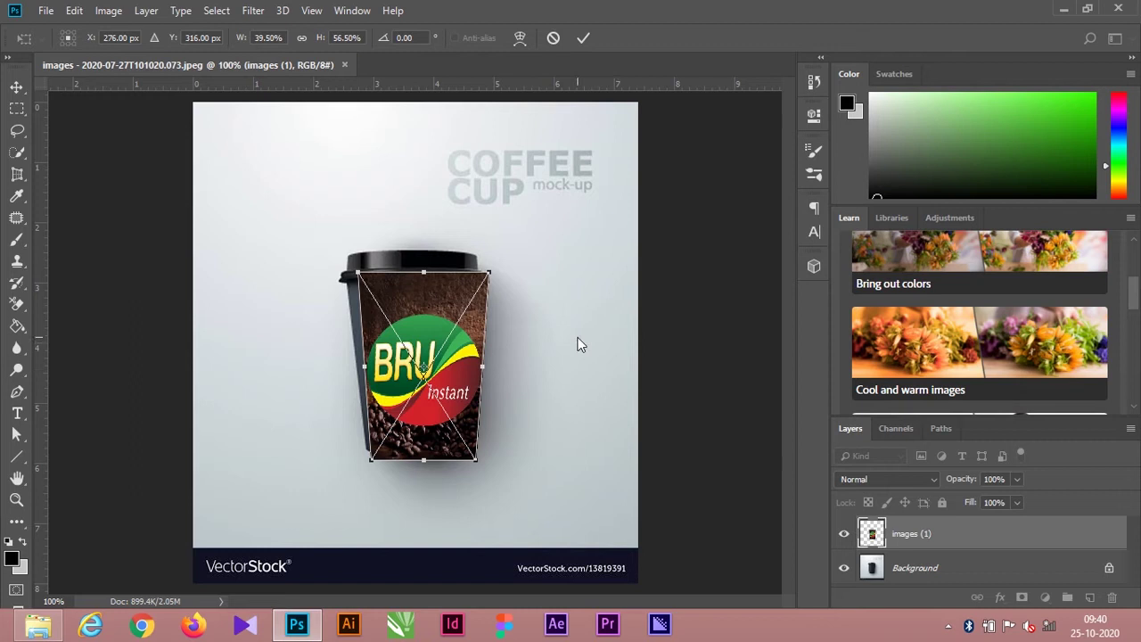
key(Return)
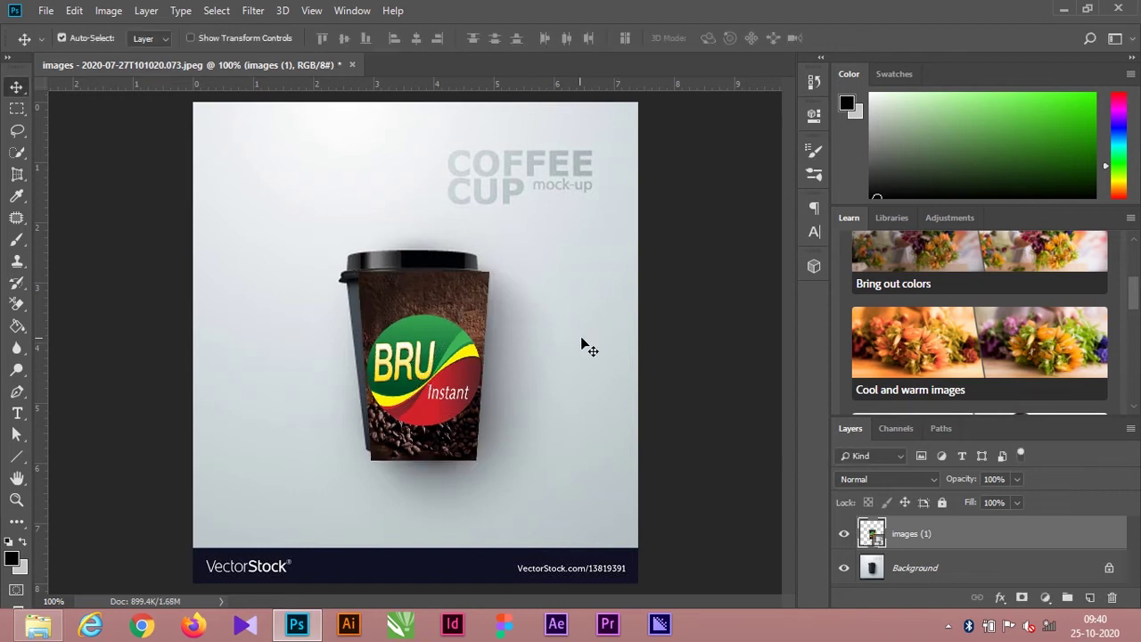
mouse_move(460, 303)
mouse_down()
mouse_move(445, 372)
mouse_move(432, 335)
mouse_move(441, 306)
mouse_up()
click(567, 344)
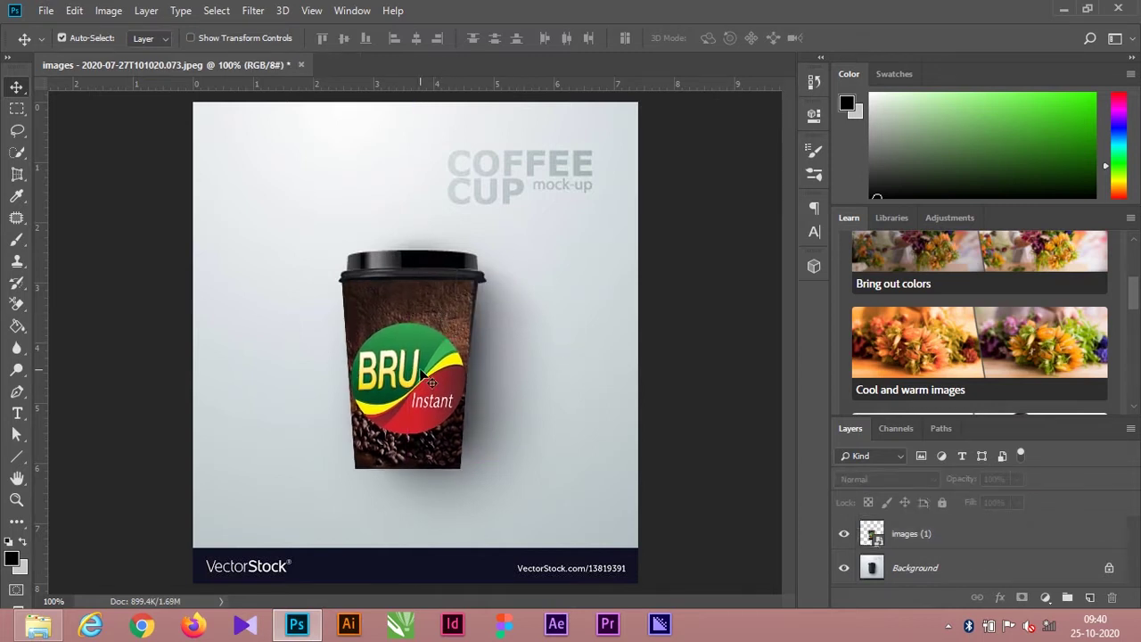
- Warp the BRU label so its upper corners reach both ends of the cup lid's rim
key(ctrl)
click(432, 344)
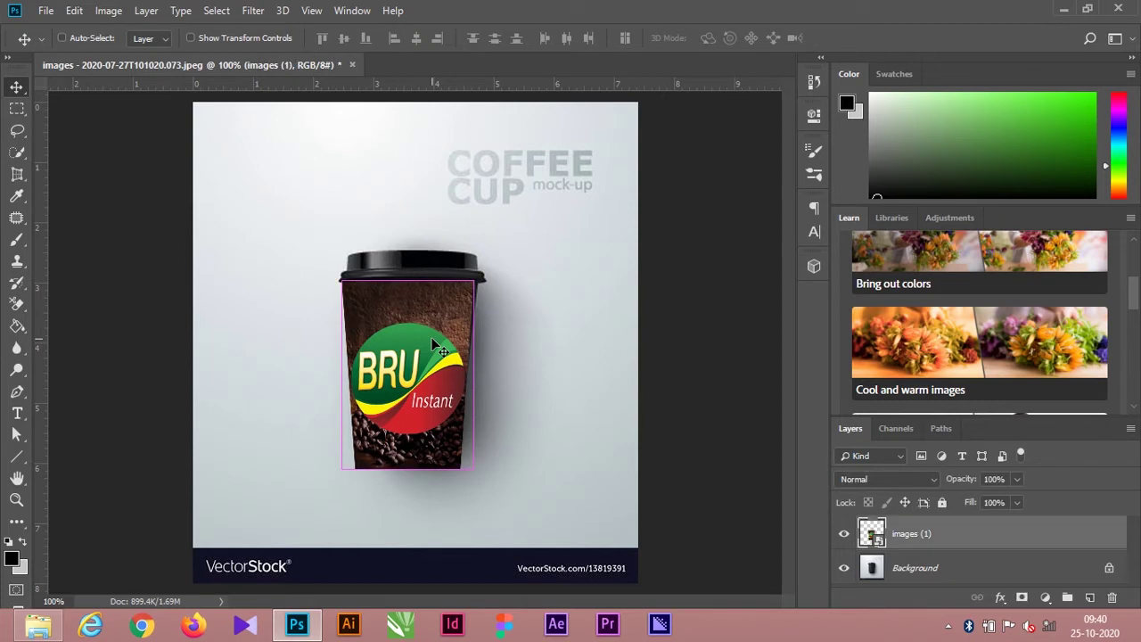
key(ctrl+t)
right_click(430, 338)
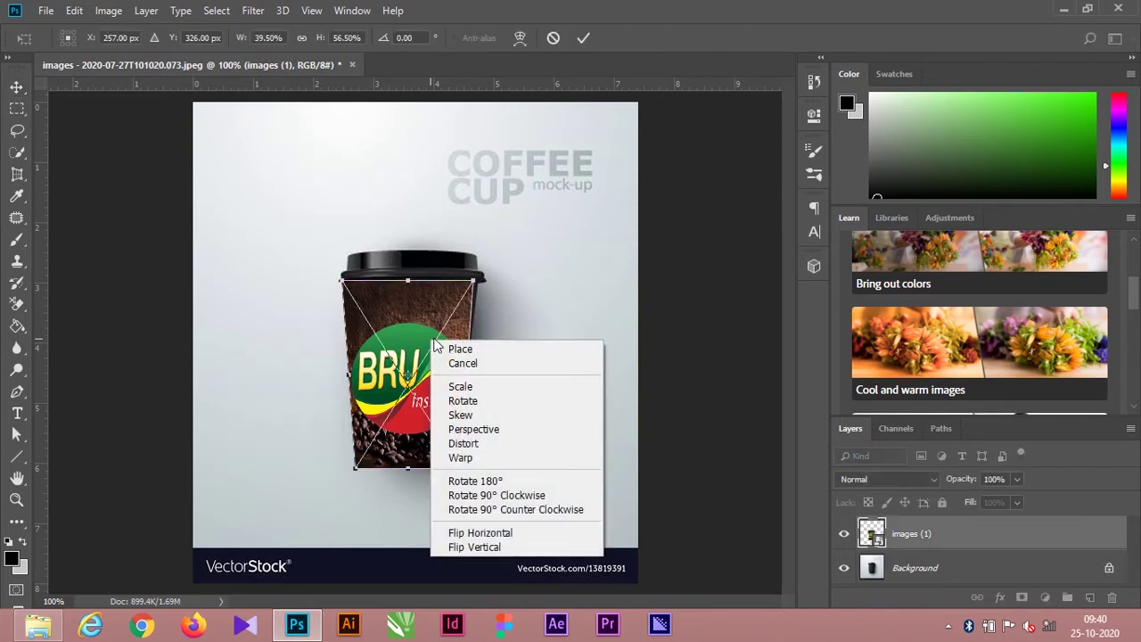
click(462, 457)
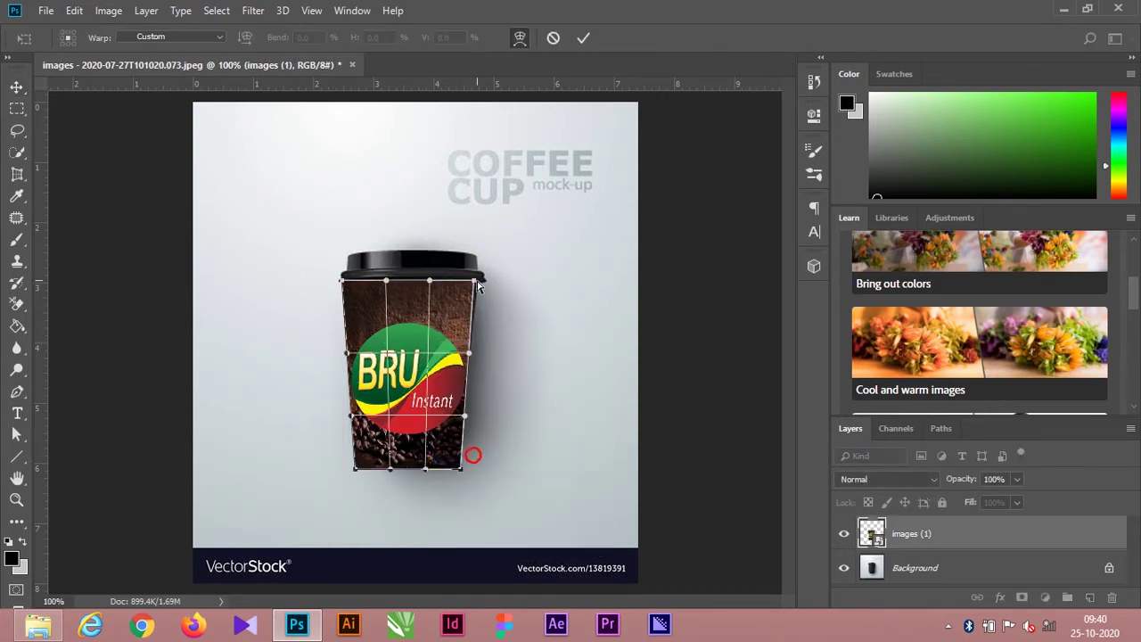
key(ctrl+plus)
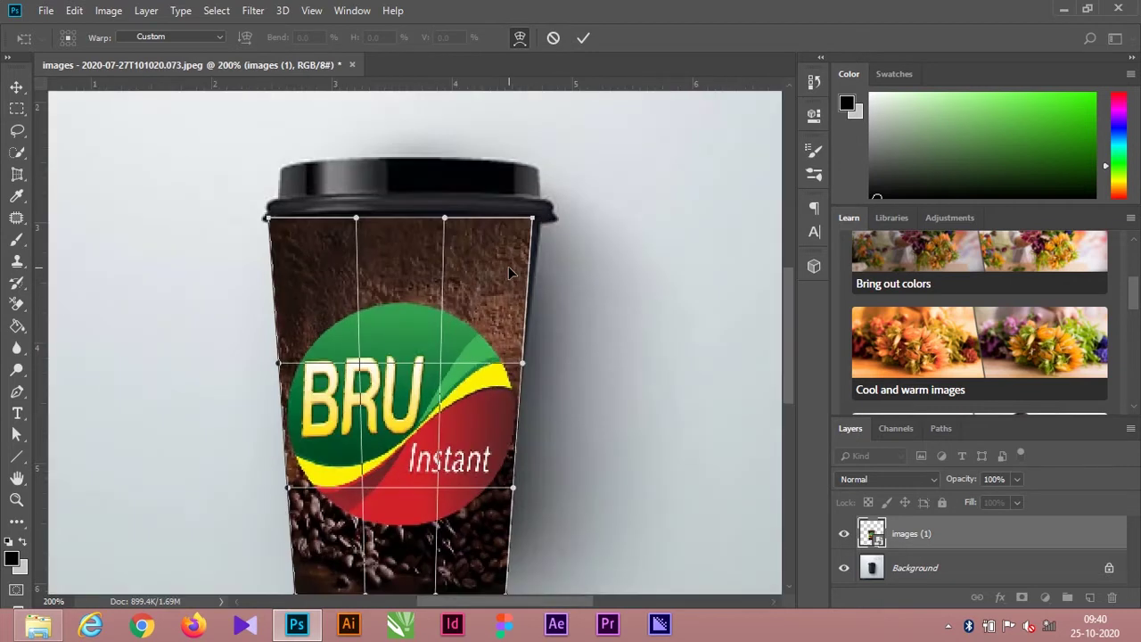
drag(534, 220, 556, 219)
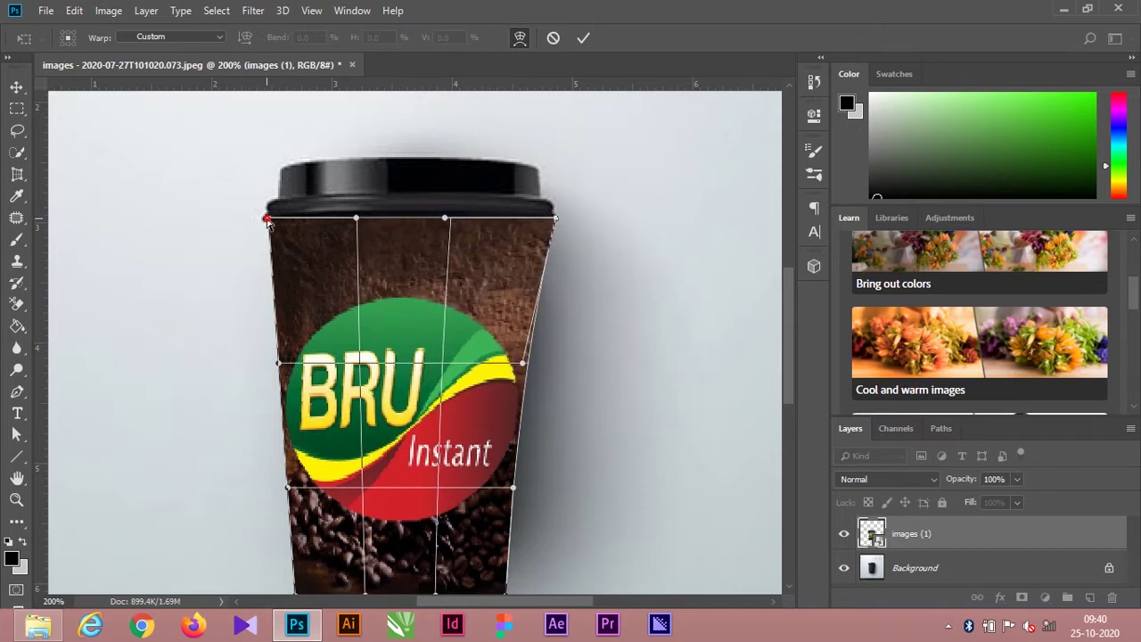
drag(266, 220, 264, 220)
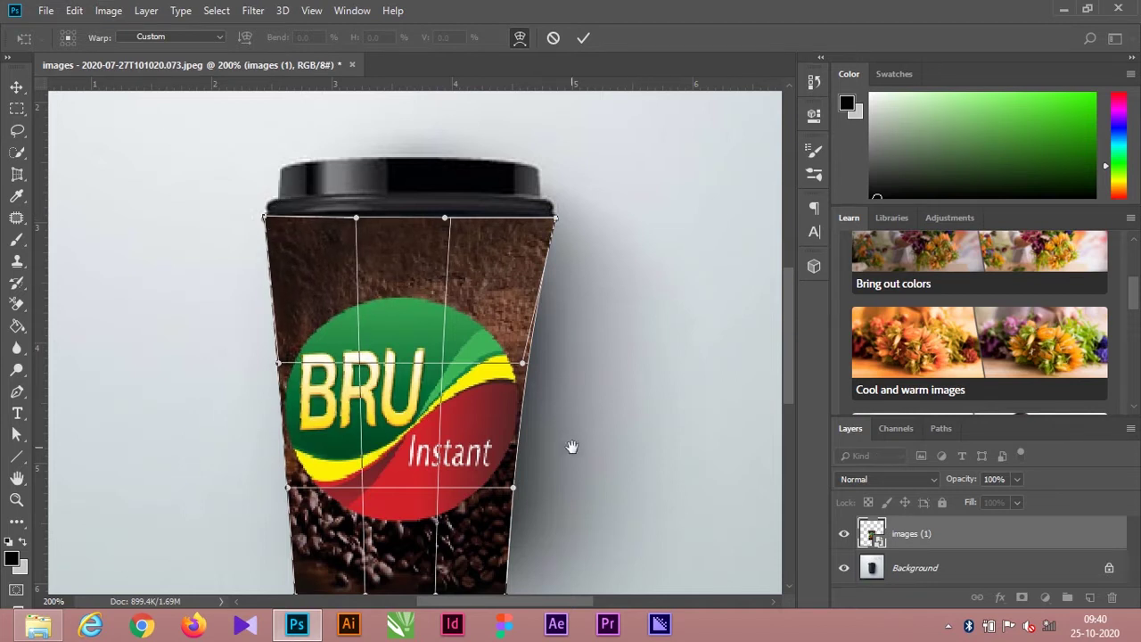
- Pull the label's lower warp corners inward to the cup's base and curve the lower edge to match it
scroll(571, 449, down, 5)
drag(573, 383, 566, 346)
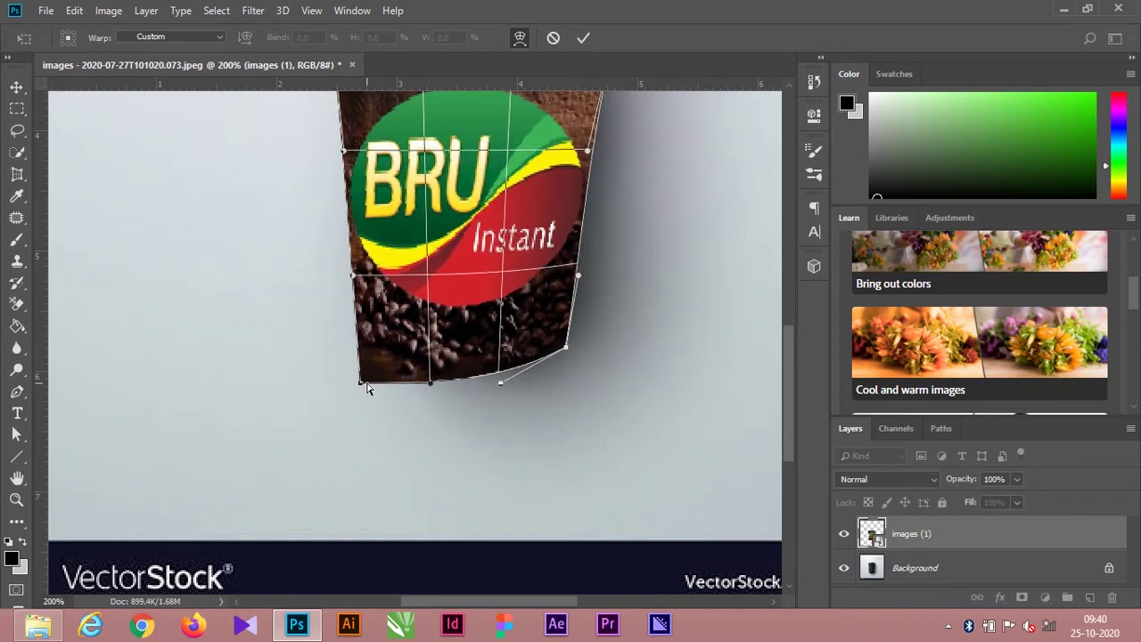
drag(361, 386, 383, 350)
mouse_move(498, 381)
mouse_down()
mouse_move(499, 331)
mouse_move(498, 345)
mouse_move(530, 353)
mouse_up()
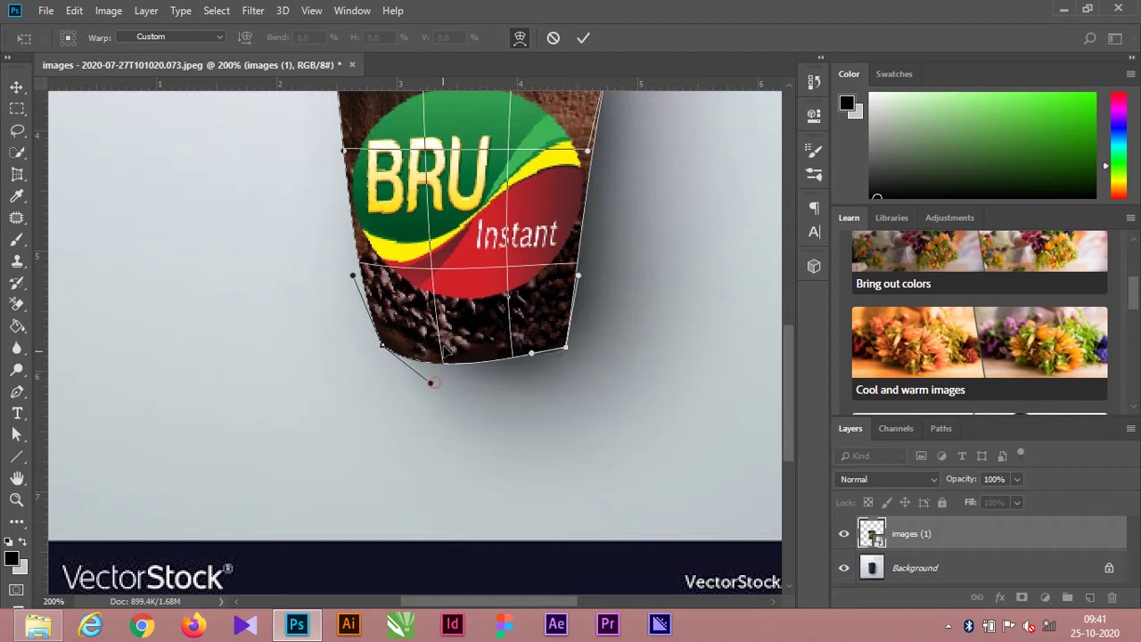
drag(431, 387, 412, 364)
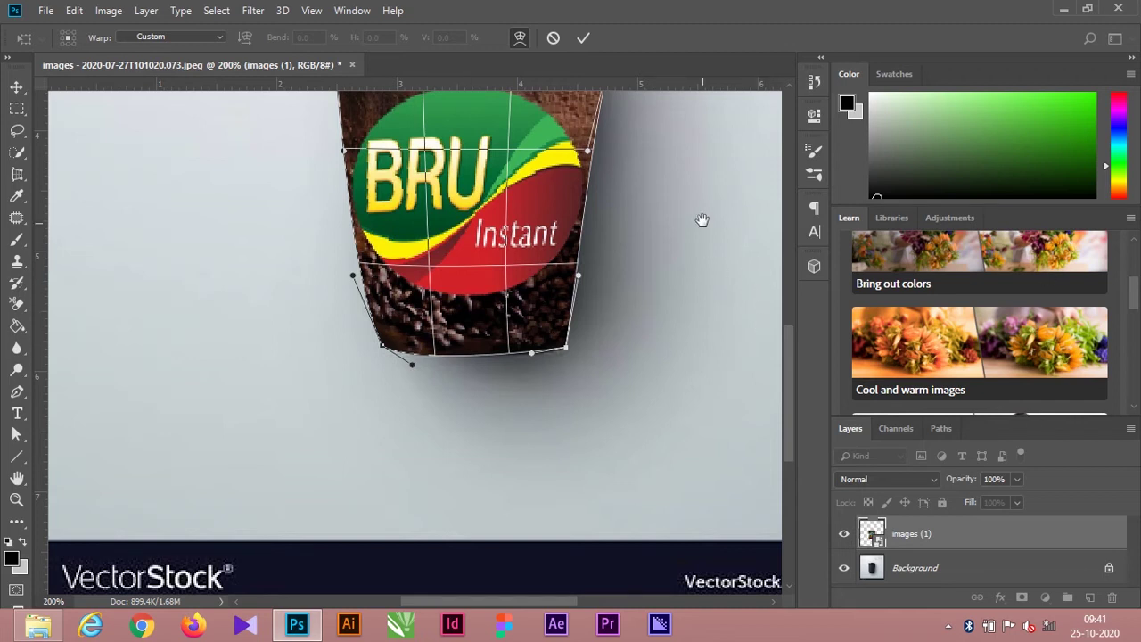
- Align the label's right warp edge with the cup's side and fine-tune both lower corners
drag(703, 222, 639, 492)
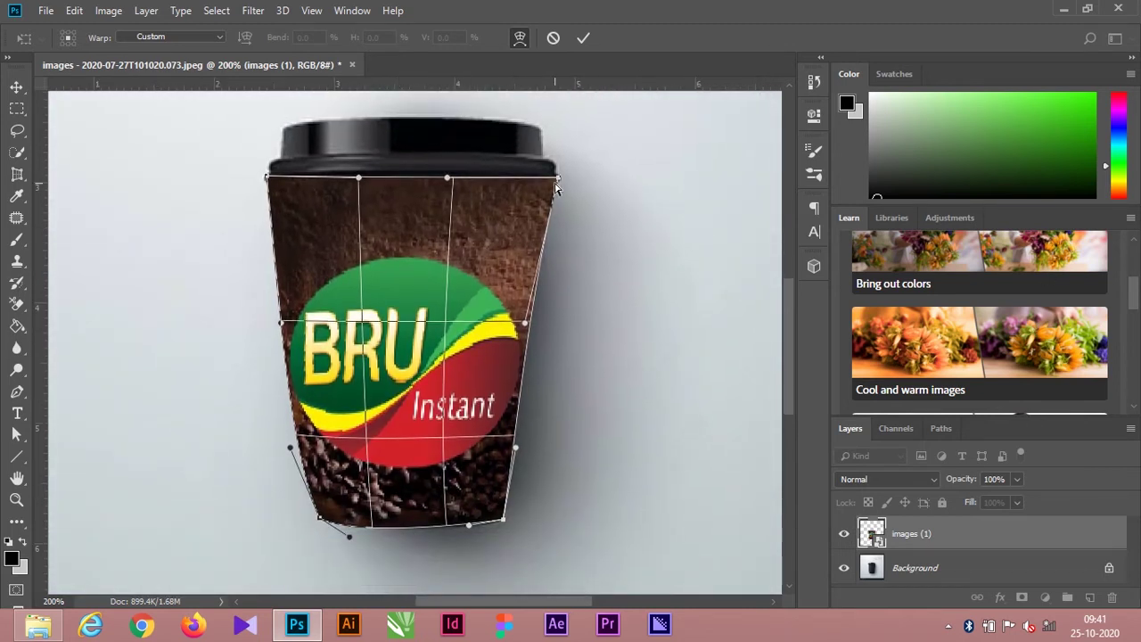
mouse_move(559, 182)
mouse_down()
mouse_move(527, 170)
mouse_move(499, 183)
mouse_move(547, 171)
mouse_move(542, 189)
mouse_move(540, 179)
mouse_up()
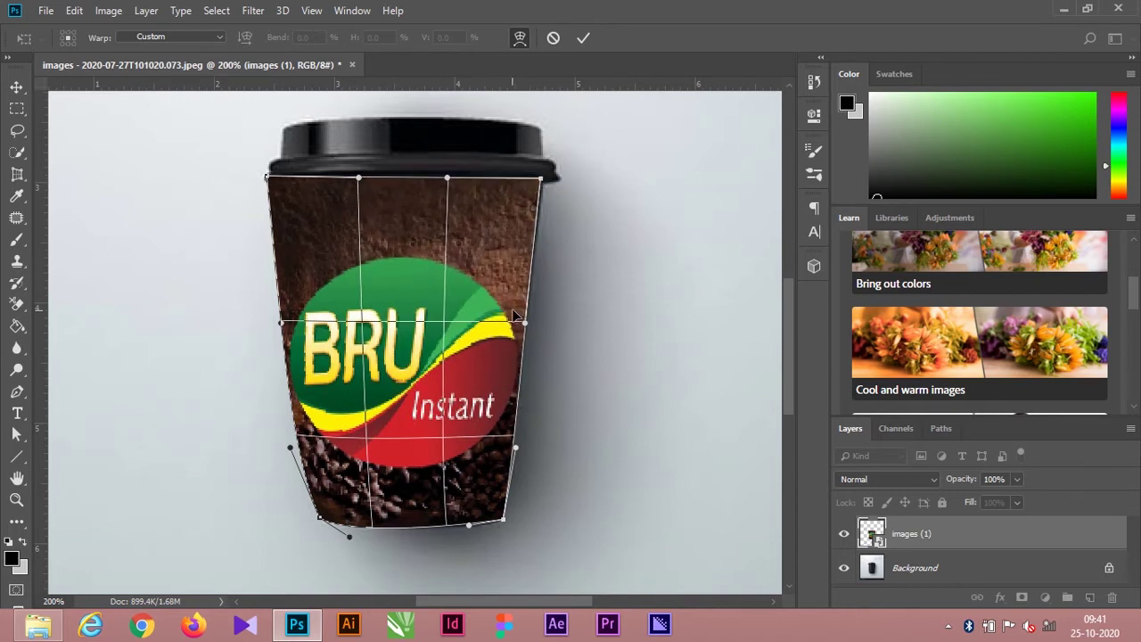
mouse_move(526, 328)
mouse_down()
mouse_move(508, 323)
mouse_move(528, 329)
mouse_up()
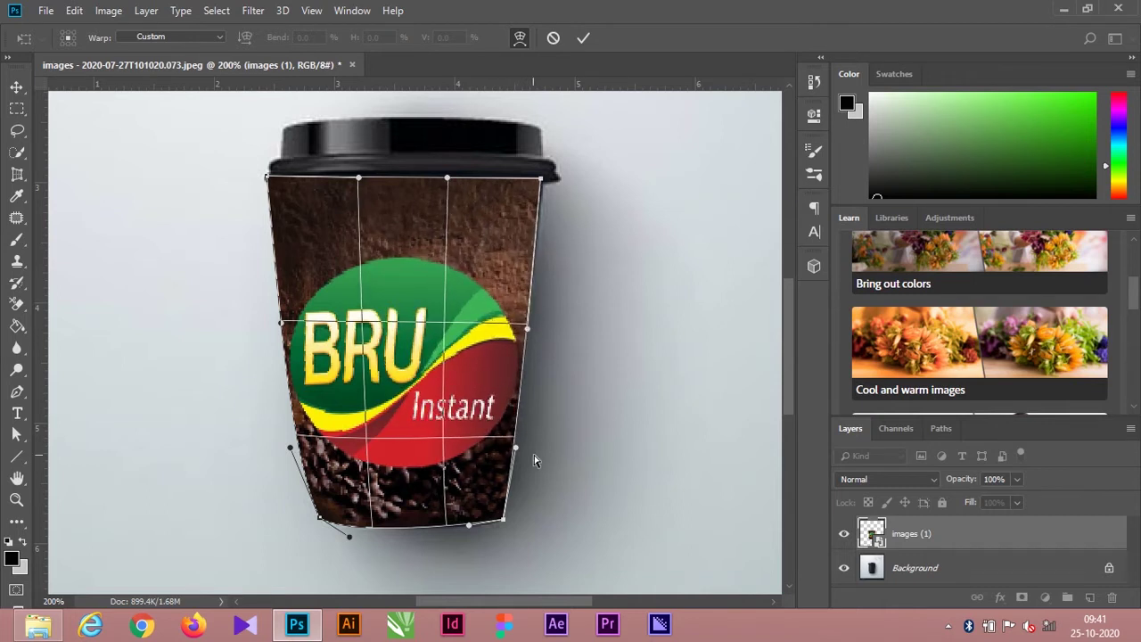
drag(516, 447, 510, 464)
drag(503, 518, 504, 519)
mouse_move(322, 522)
mouse_down()
mouse_move(318, 513)
mouse_move(333, 527)
mouse_move(316, 506)
mouse_move(319, 519)
mouse_up()
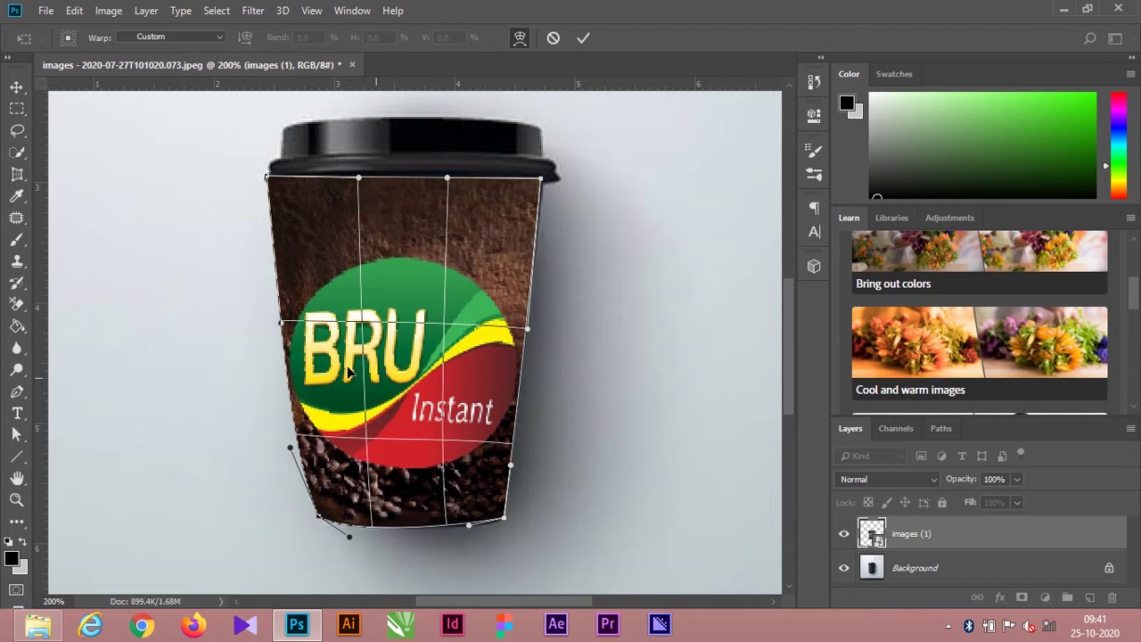
- Fit the label's left warp edge to the cup, adjust both upper corners beneath the lid, and apply the warp
drag(284, 328, 323, 355)
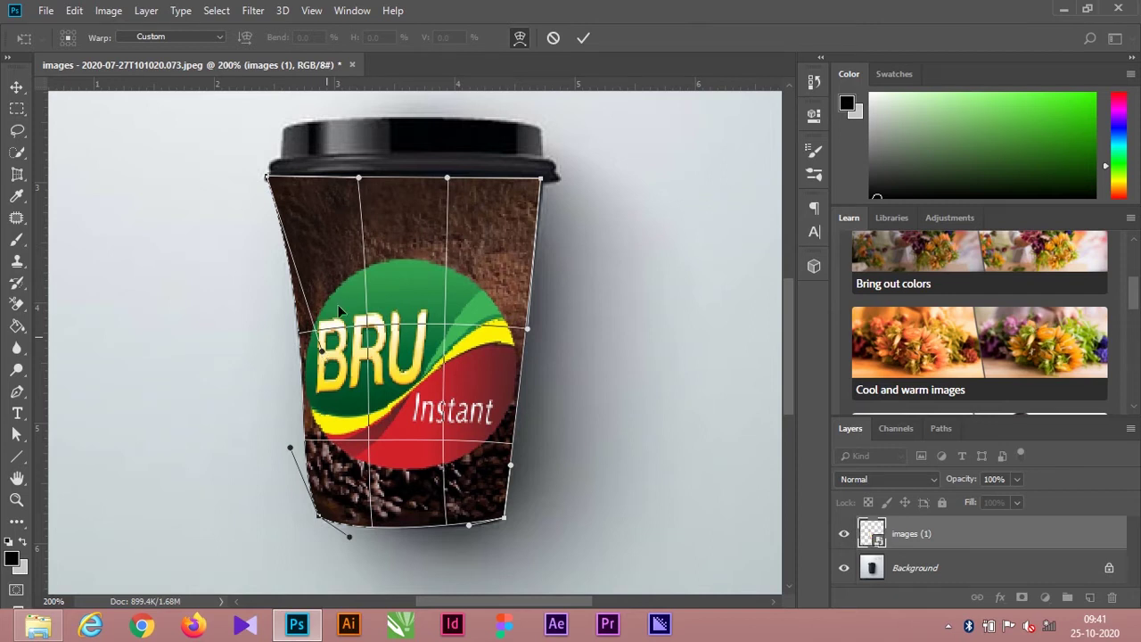
mouse_move(267, 181)
mouse_down()
mouse_move(289, 171)
mouse_move(303, 189)
mouse_move(273, 179)
mouse_up()
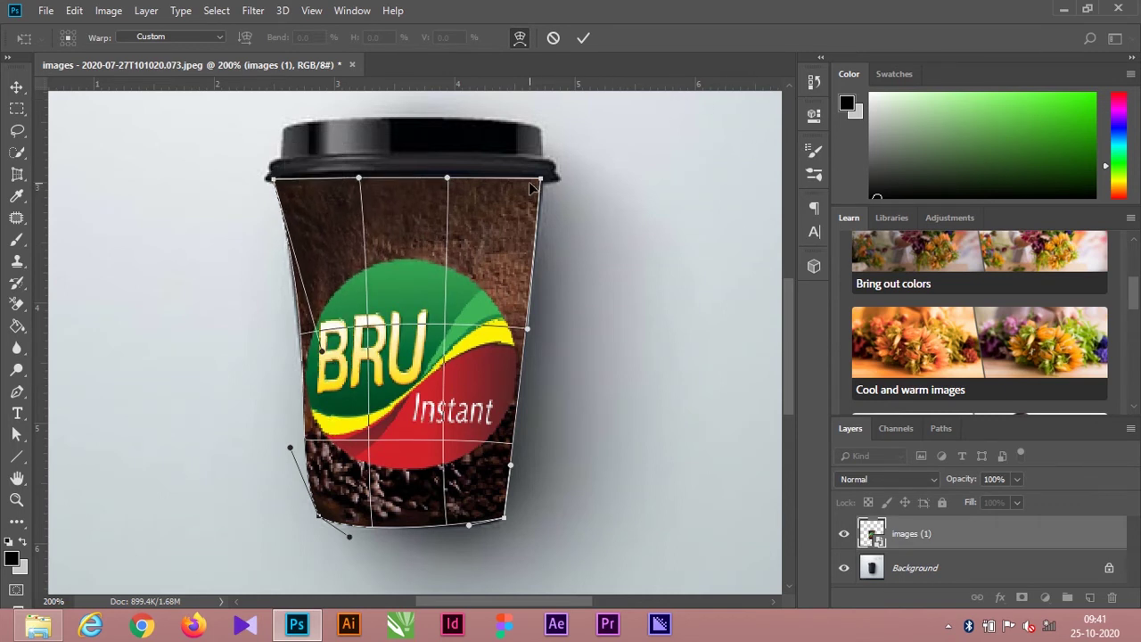
drag(540, 180, 546, 181)
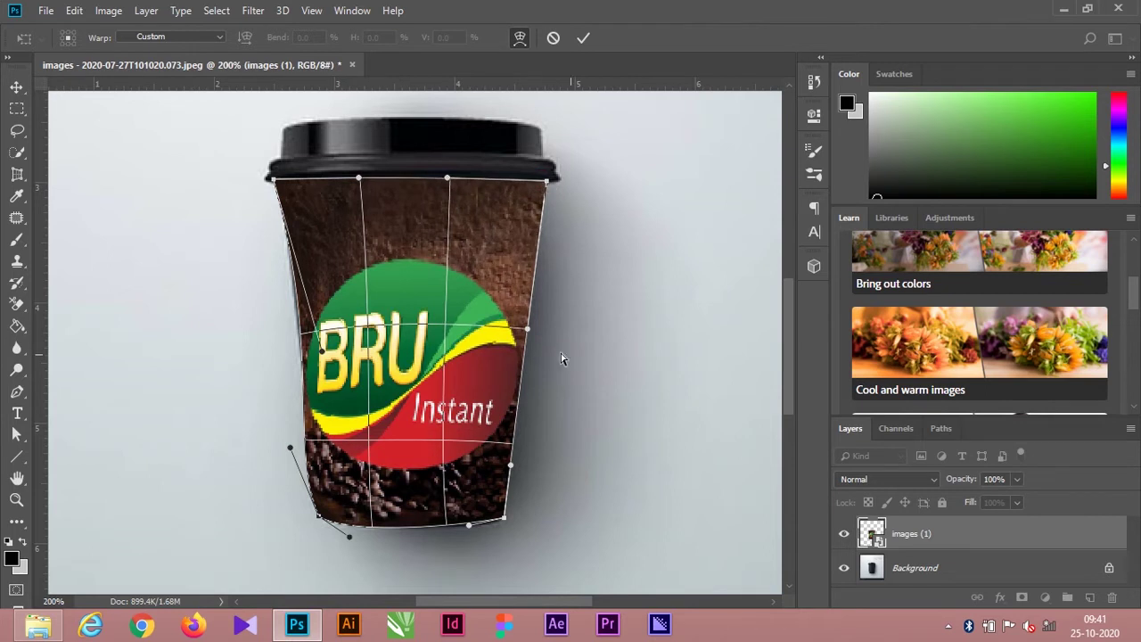
drag(323, 353, 313, 353)
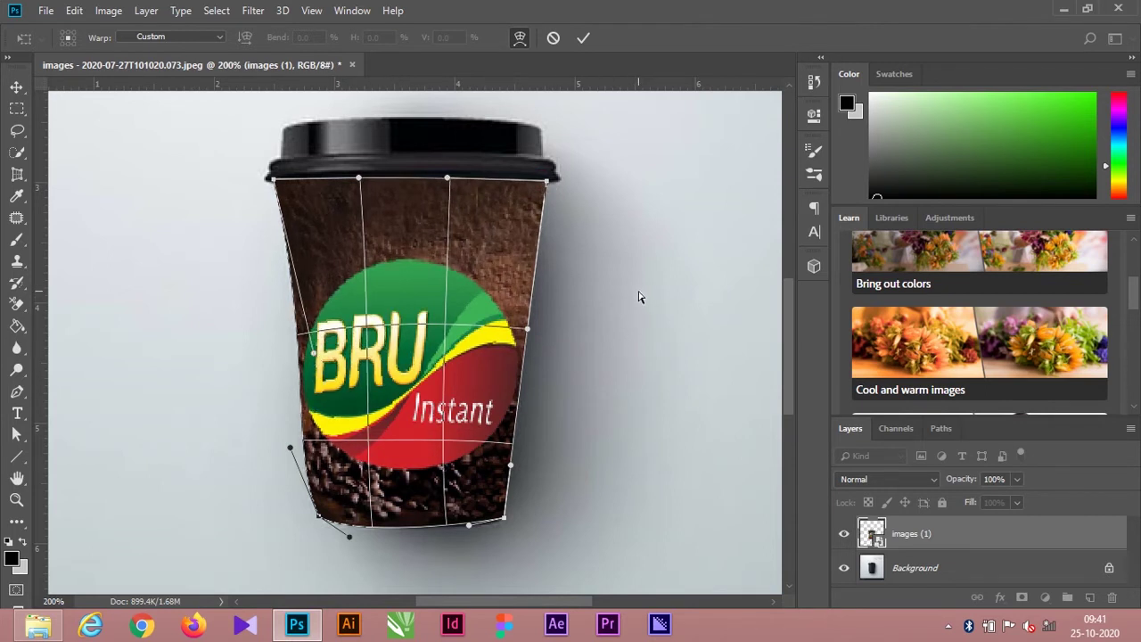
key(Return)
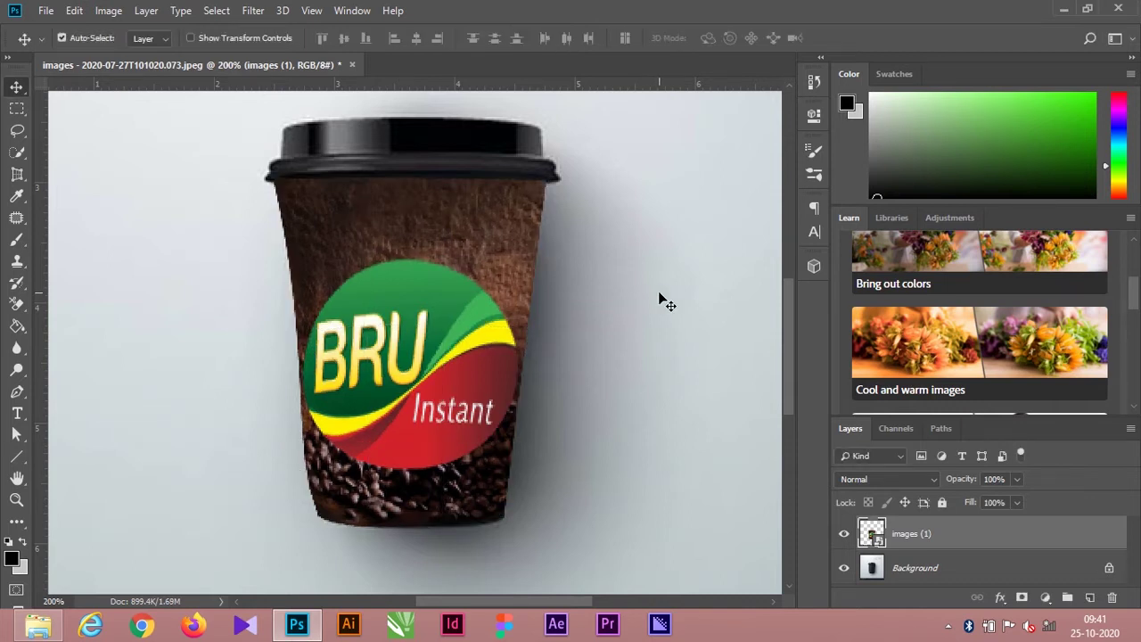
- Place a second copy of the images (1) file from the desktop, scaled to 27.5% and positioned over the cup lid
drag(683, 157, 731, 210)
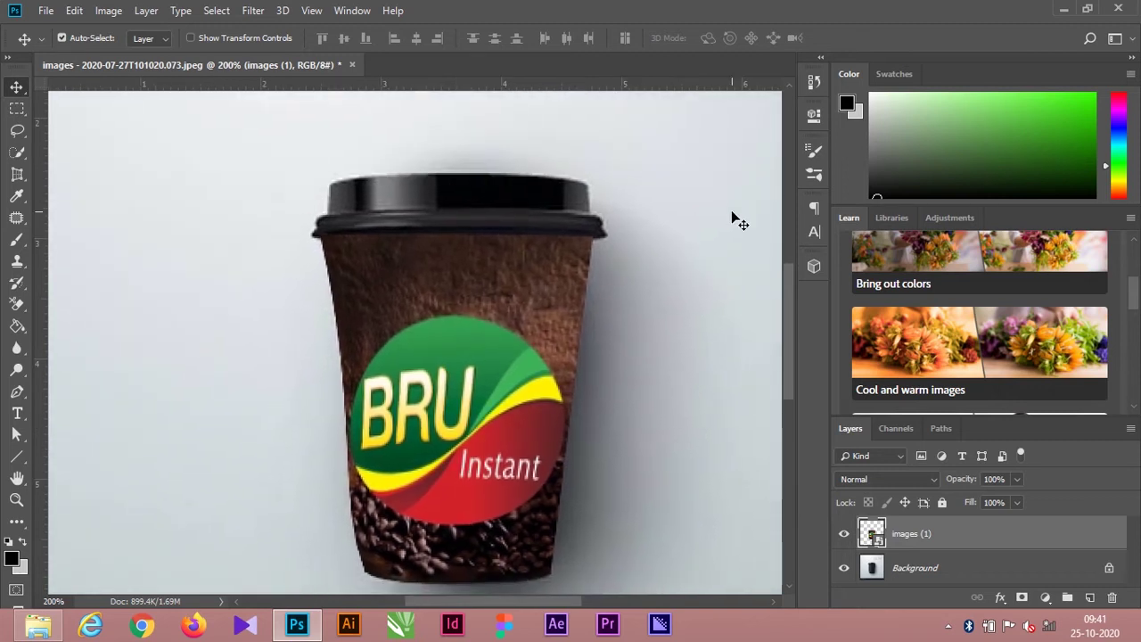
click(1062, 9)
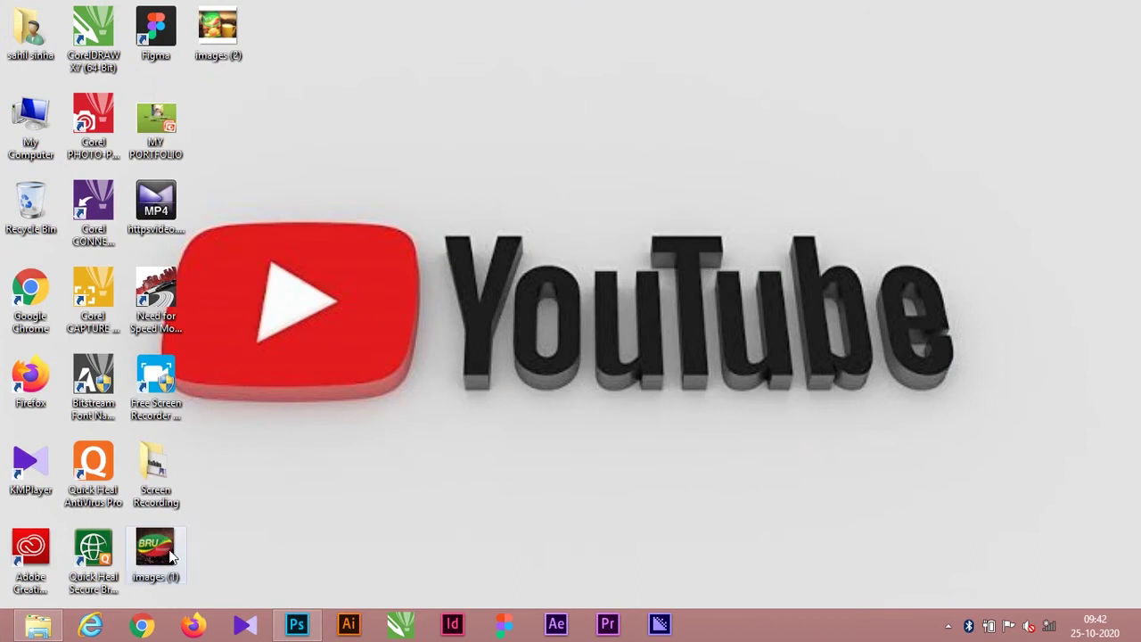
drag(169, 554, 393, 184)
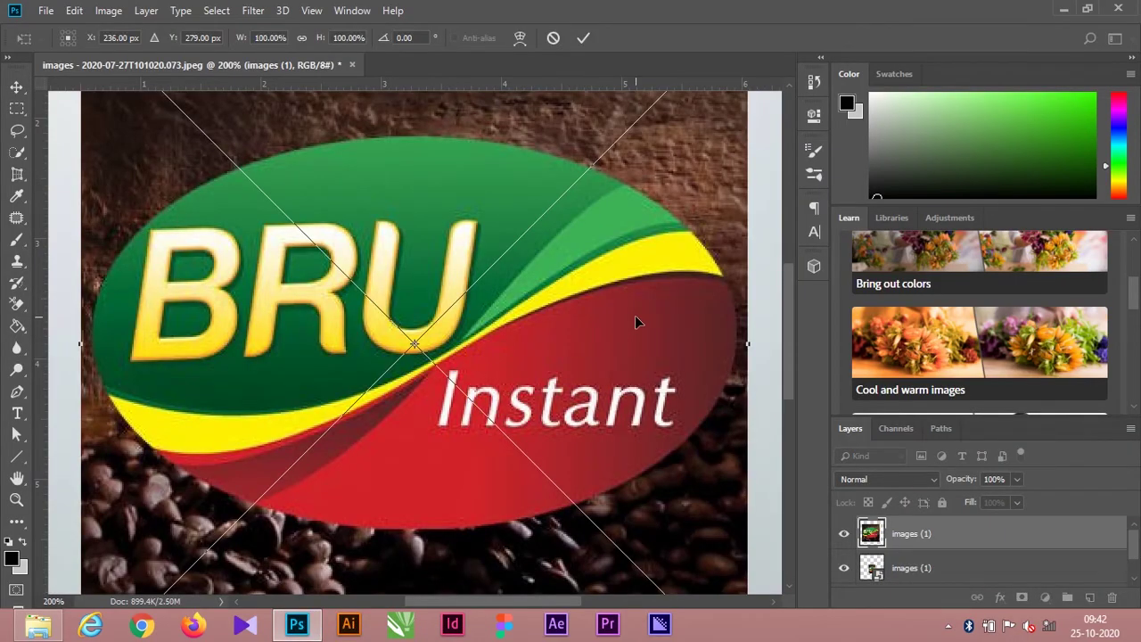
key(ctrl+minus)
key(ctrl+minus)
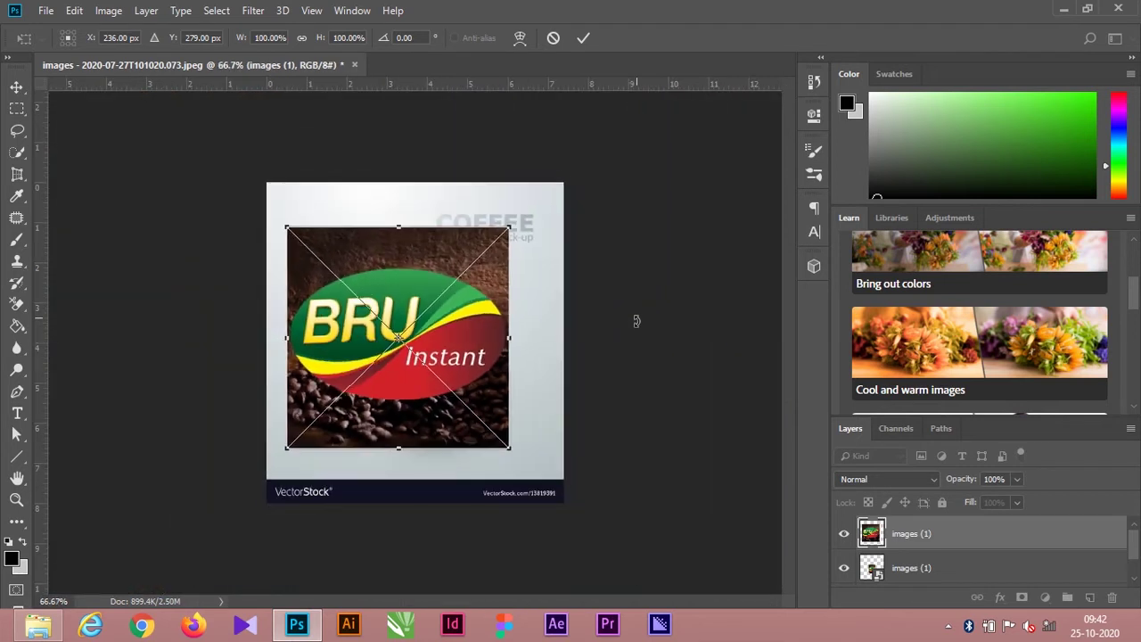
drag(513, 450, 406, 255)
key(ctrl+plus)
key(ctrl+plus)
drag(125, 127, 433, 150)
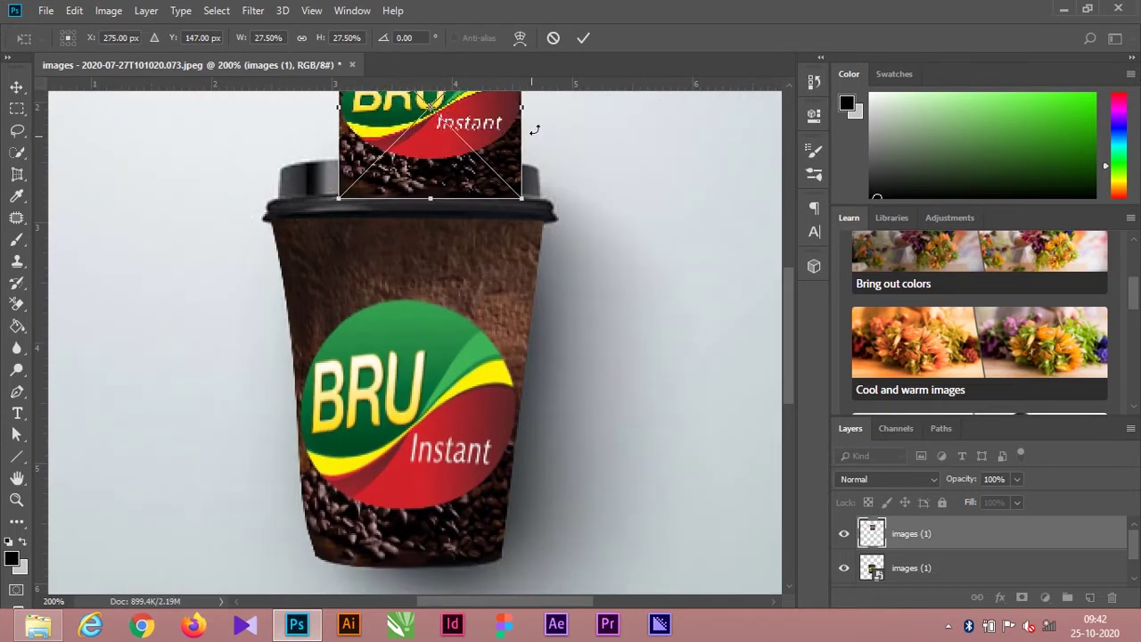
- Warp the smaller BRU copy by bending its upper edge downward and lowering its upper-right corner
right_click(445, 118)
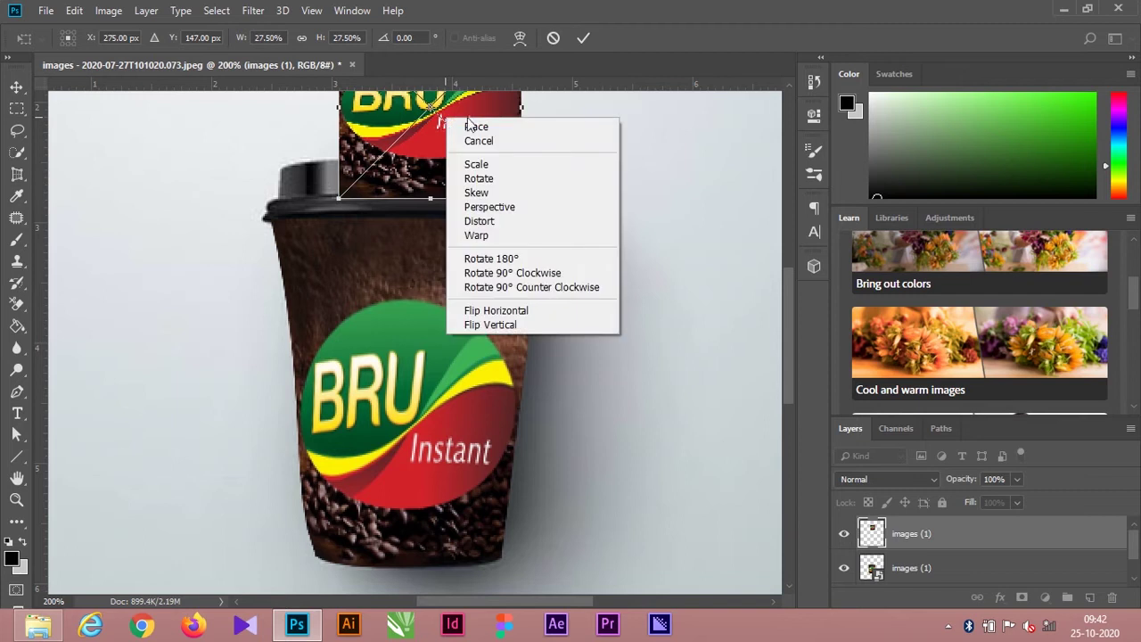
click(485, 236)
drag(443, 116, 435, 181)
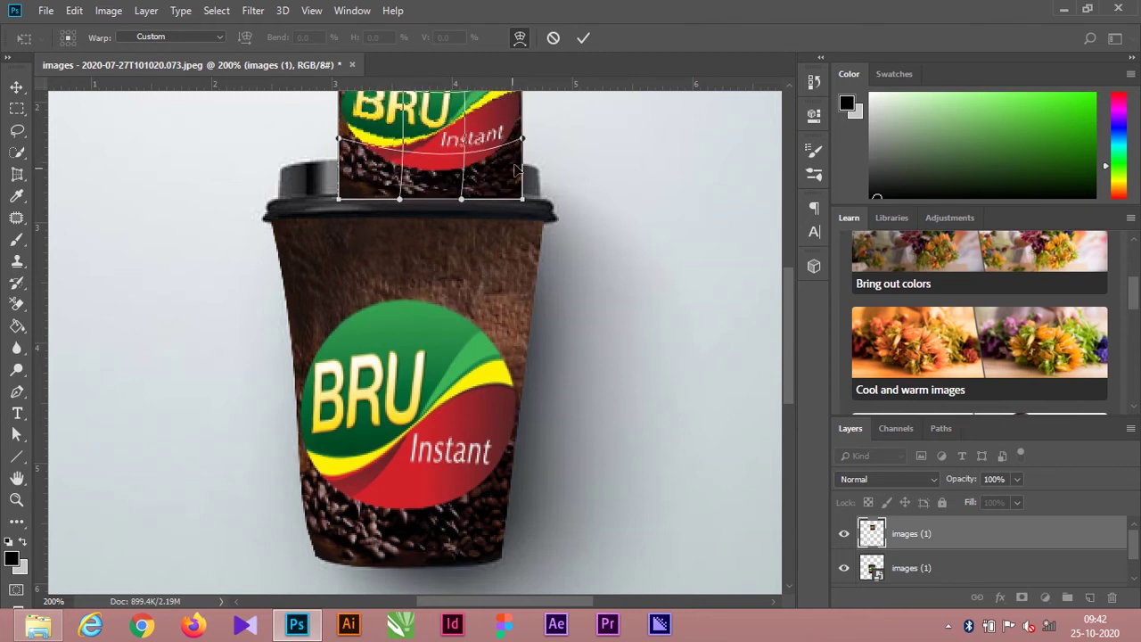
scroll(629, 267, up, 3)
drag(422, 123, 419, 164)
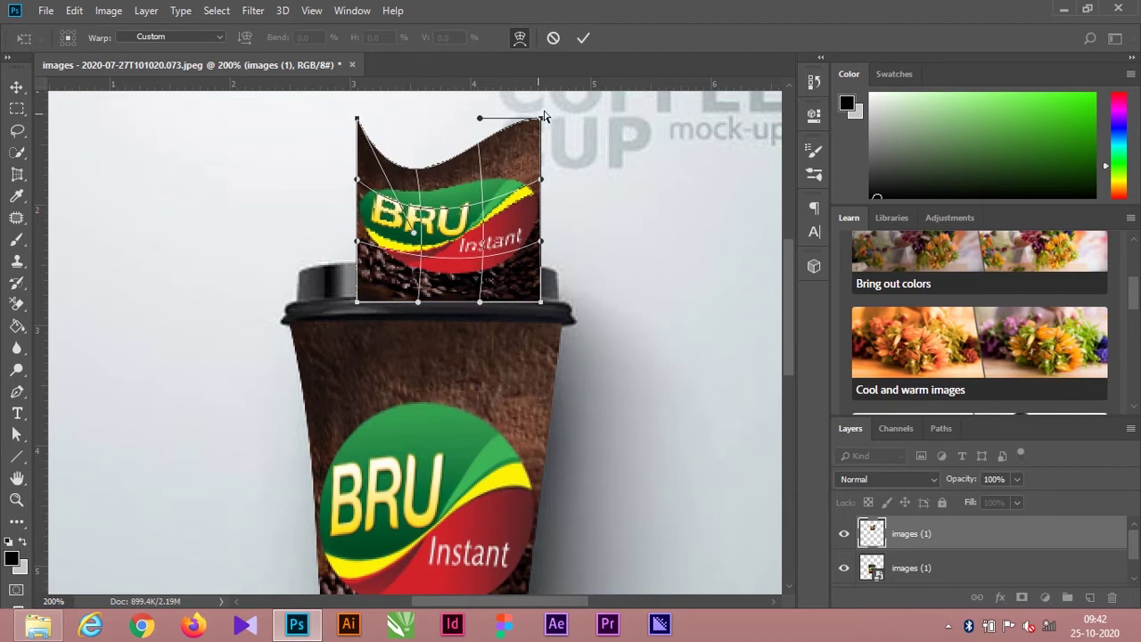
drag(541, 121, 536, 239)
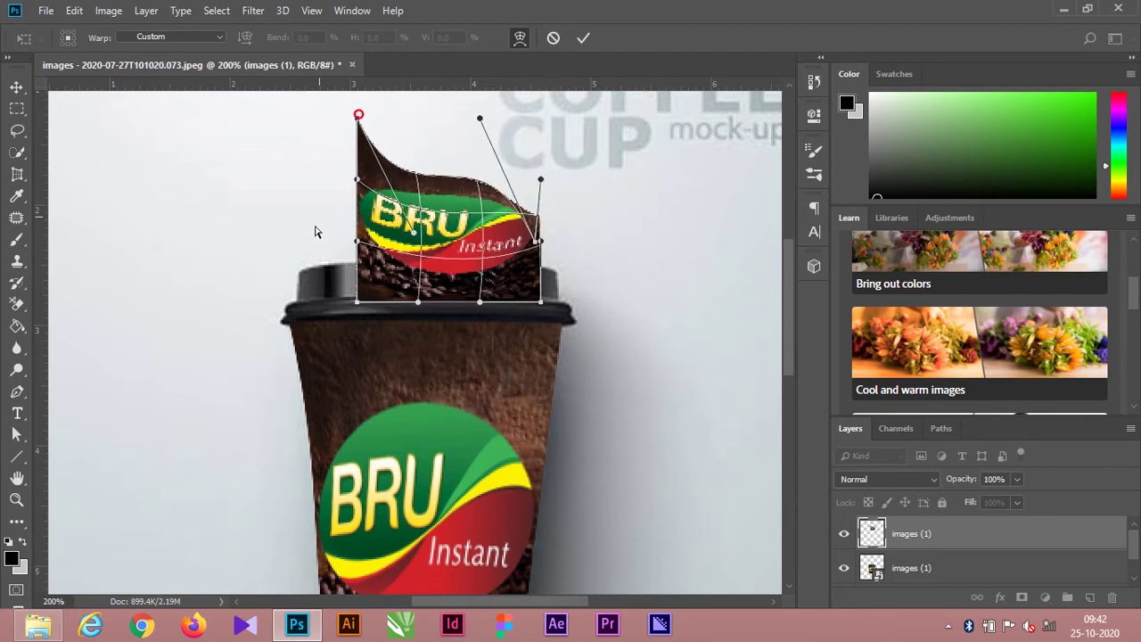
- Try to bulge the left side of the smaller BRU copy outward over the lid, and undo that warp change
drag(399, 238, 416, 232)
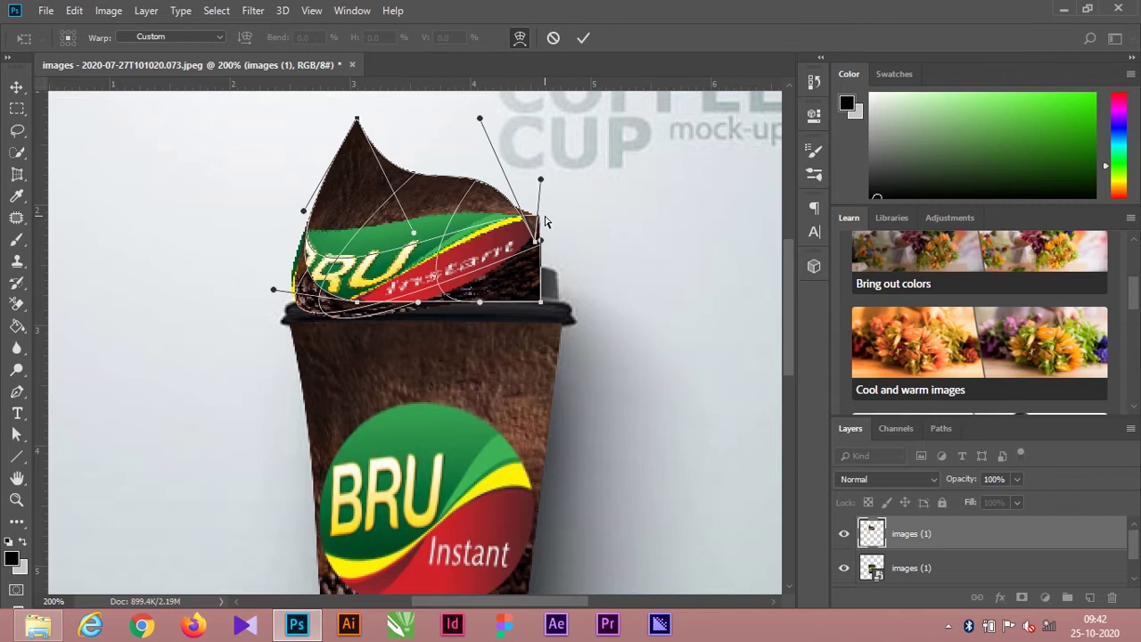
key(ctrl+z)
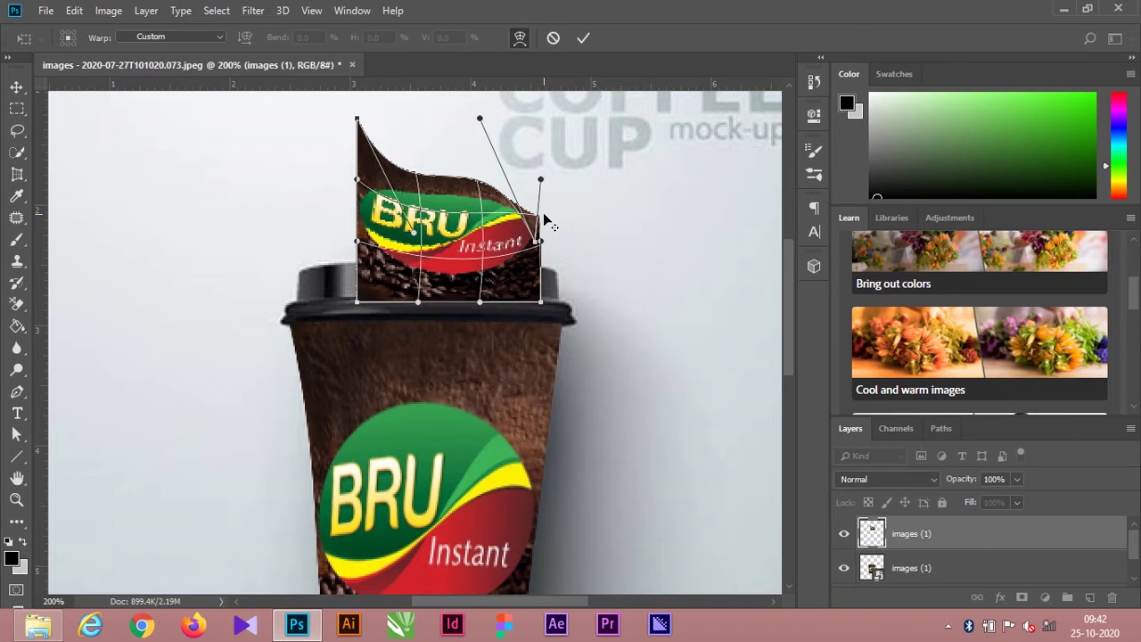
key(ctrl+z)
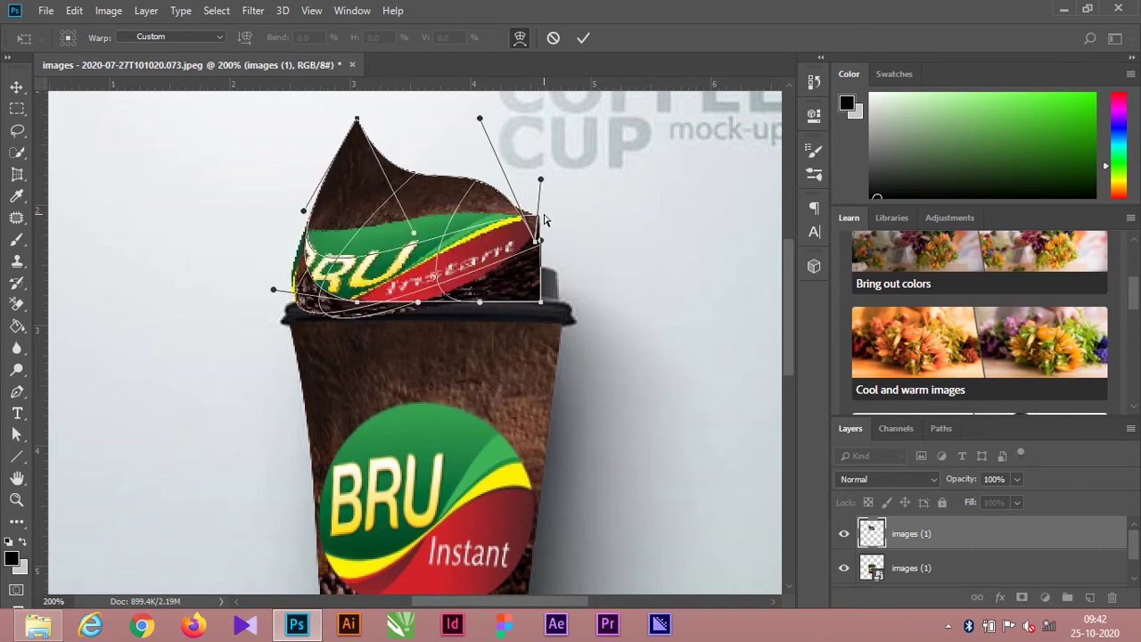
key(ctrl+z)
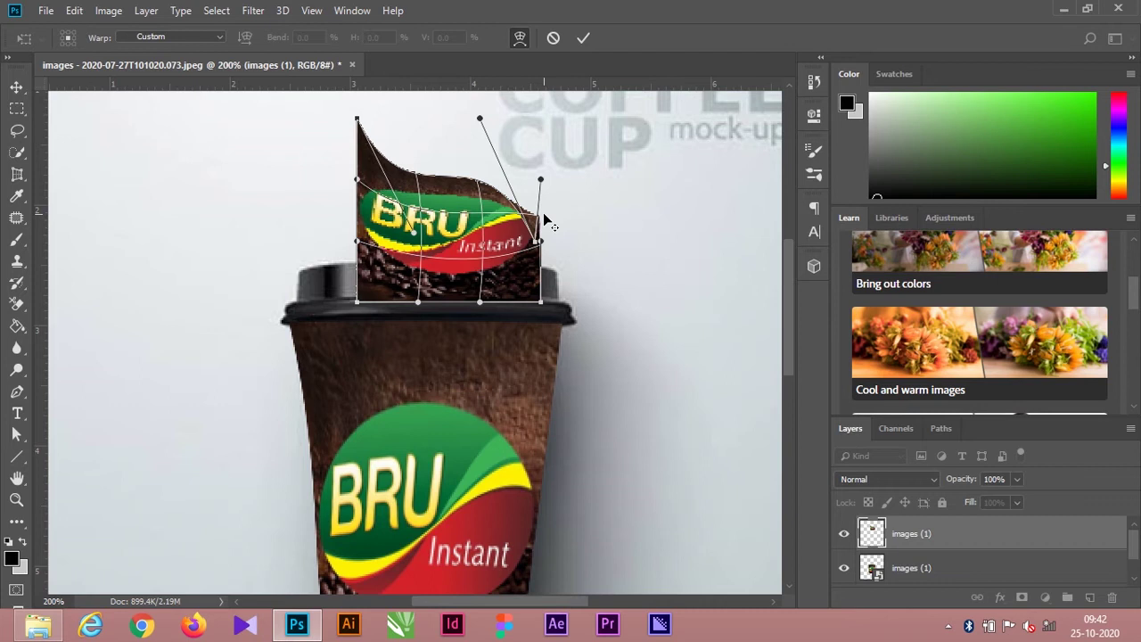
key(ctrl+z)
key(ctrl+z)
- Apply the warp to the smaller BRU copy above the cup
key(Return)
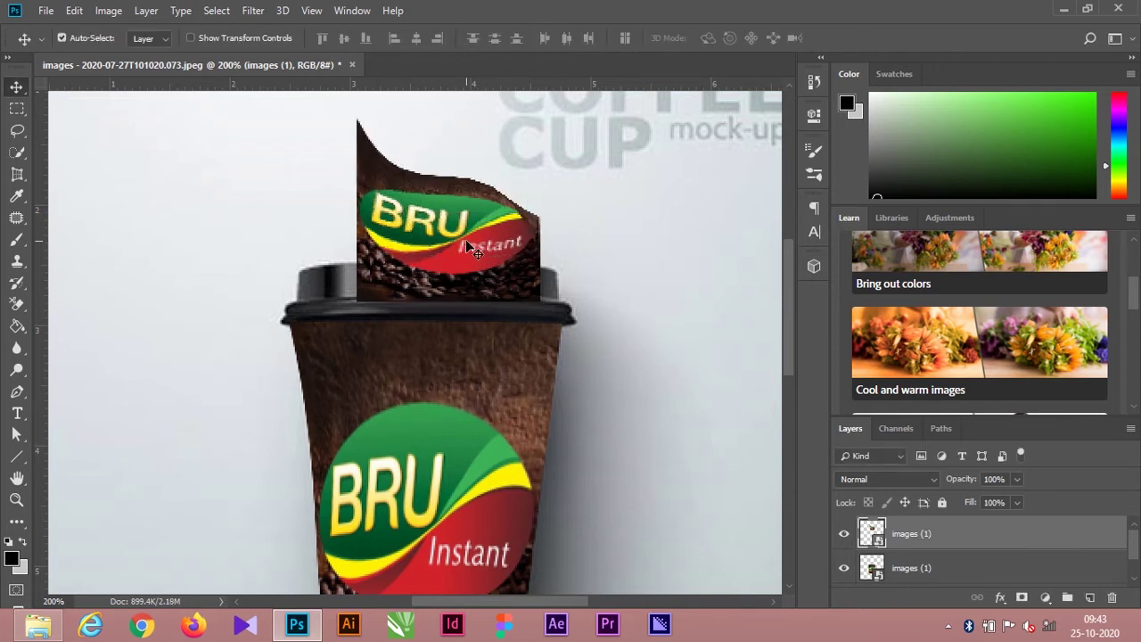
- Delete the smaller warped BRU copy and duplicate the cup body's BRU artwork above the cup
key(Delete)
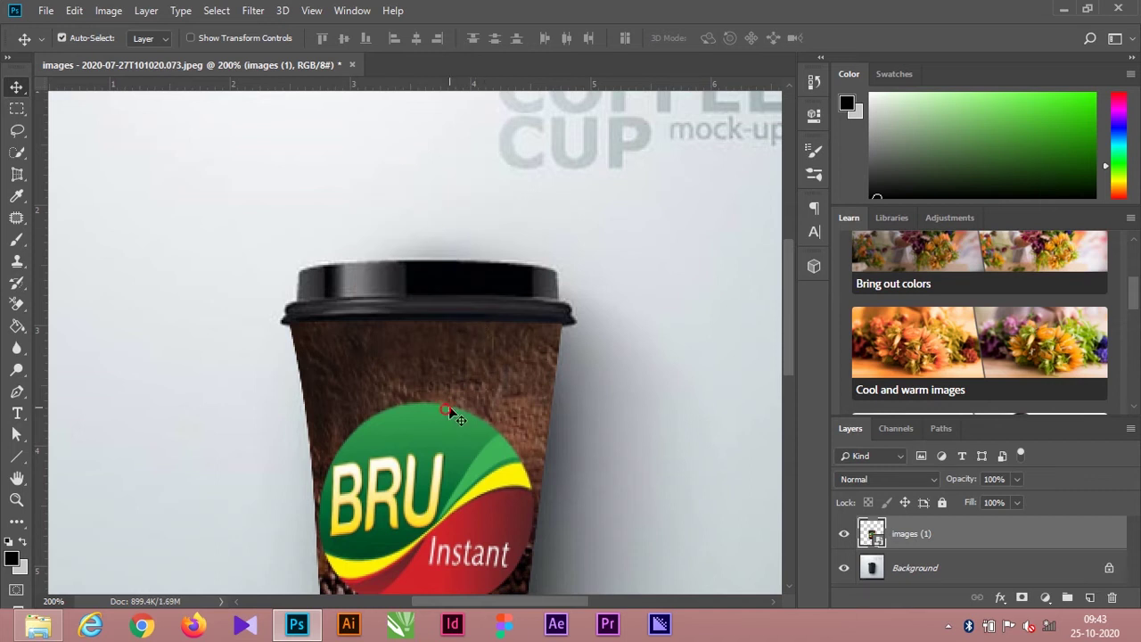
drag(437, 401, 496, 208)
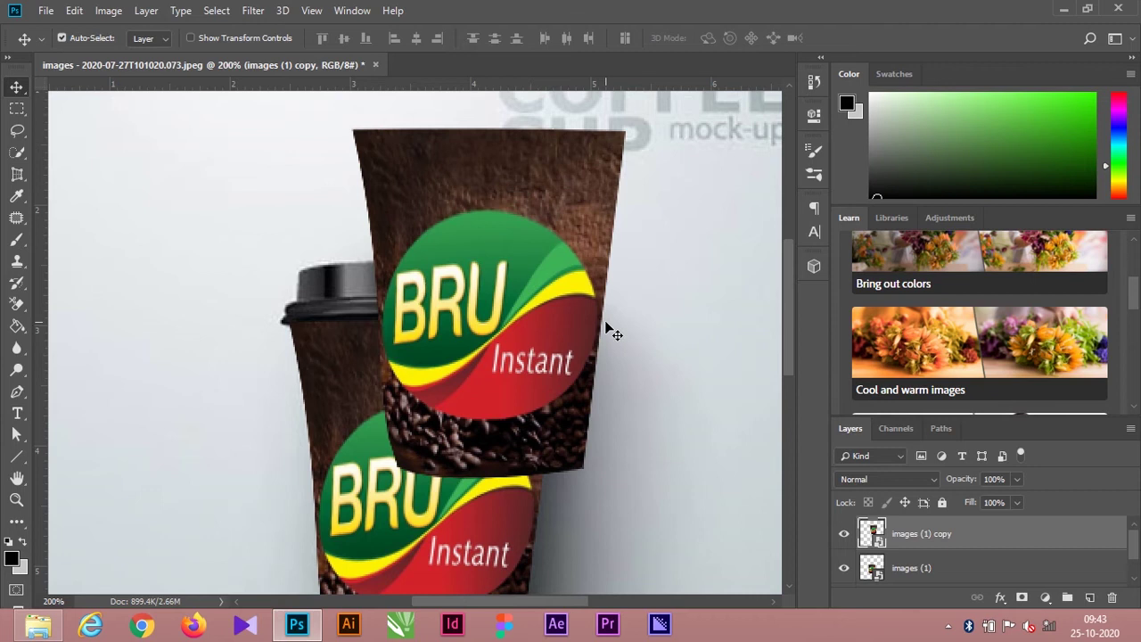
- Free-transform the duplicate above the lid, scaling it to about 11.2% width and 18.8% height and rotating it about -81°
key(ctrl)
key(ctrl+t)
drag(625, 478, 522, 125)
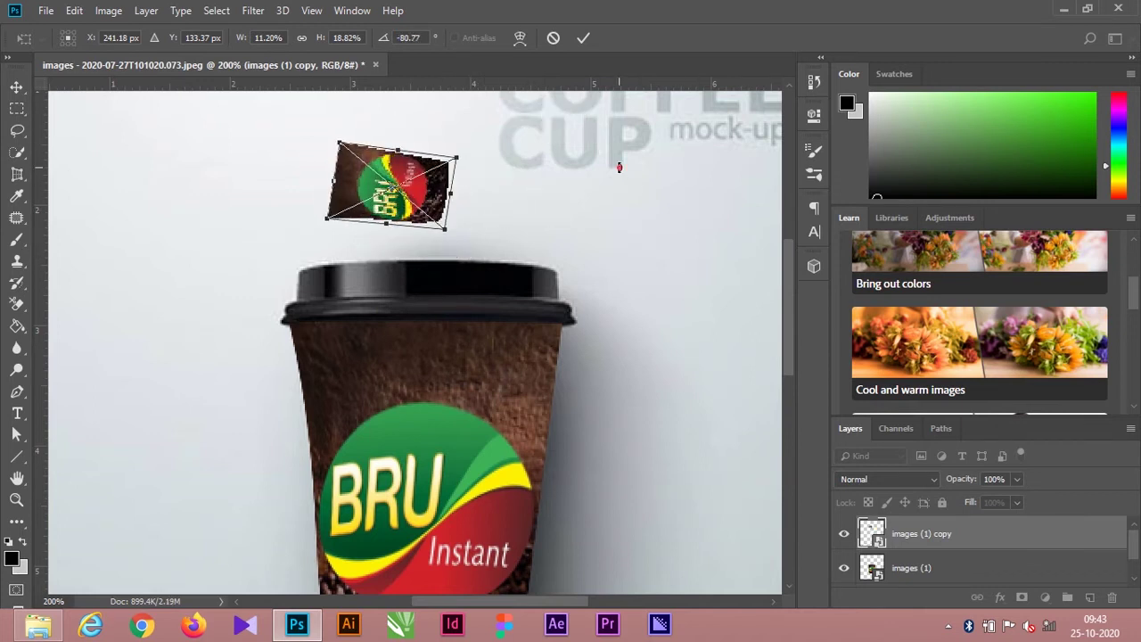
- Move the rotated duplicate onto the lid and distort it until it spans the lid's full width
right_click(389, 185)
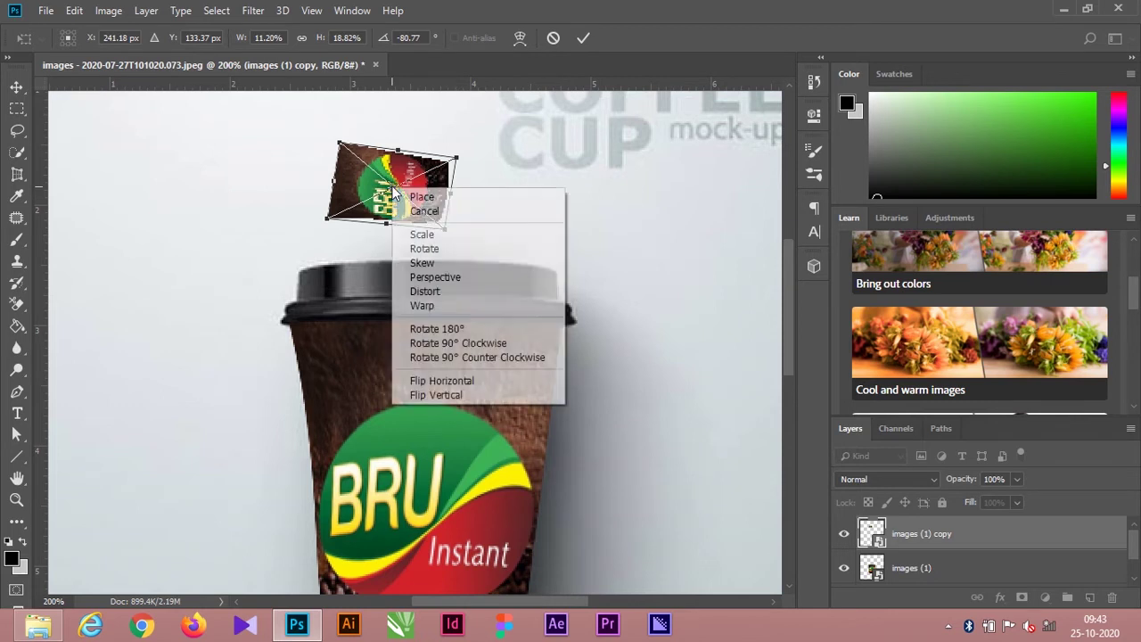
click(454, 284)
drag(399, 187, 437, 270)
mouse_move(460, 228)
mouse_down()
mouse_move(456, 241)
mouse_move(552, 274)
mouse_move(597, 329)
mouse_move(704, 379)
mouse_move(606, 263)
mouse_move(397, 227)
mouse_move(474, 231)
mouse_up()
right_click(365, 245)
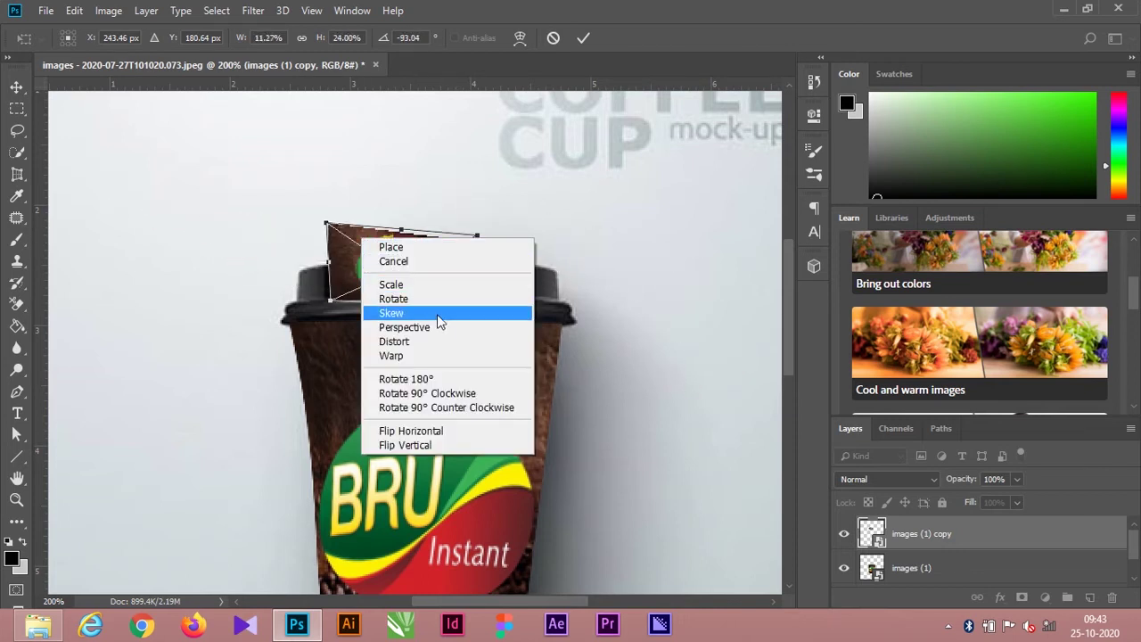
click(407, 343)
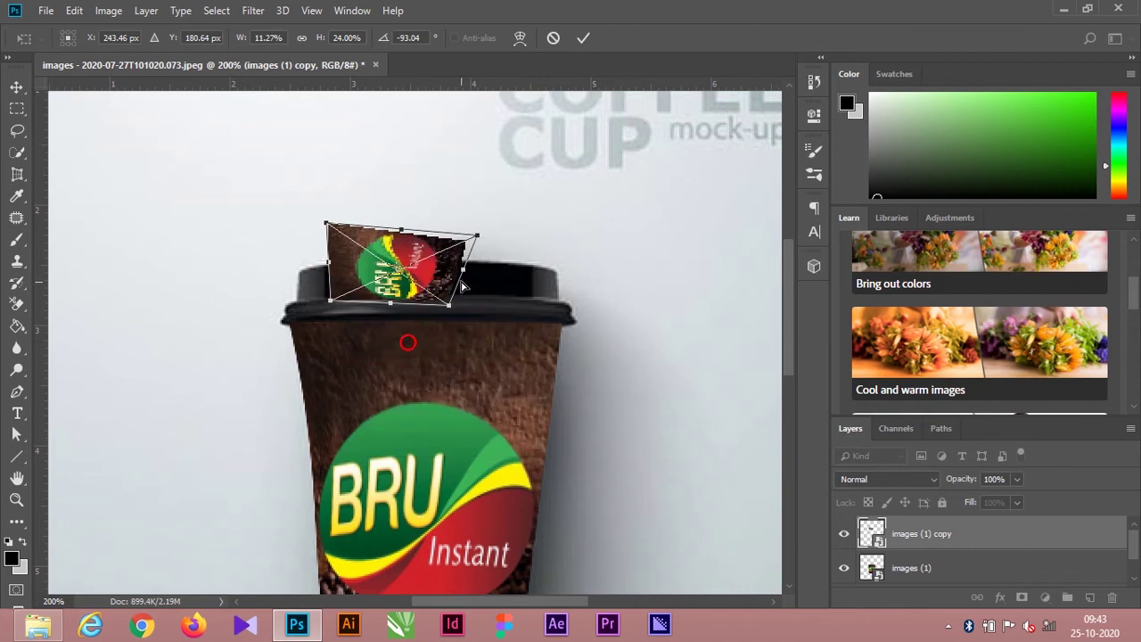
drag(464, 270, 595, 259)
drag(332, 267, 289, 269)
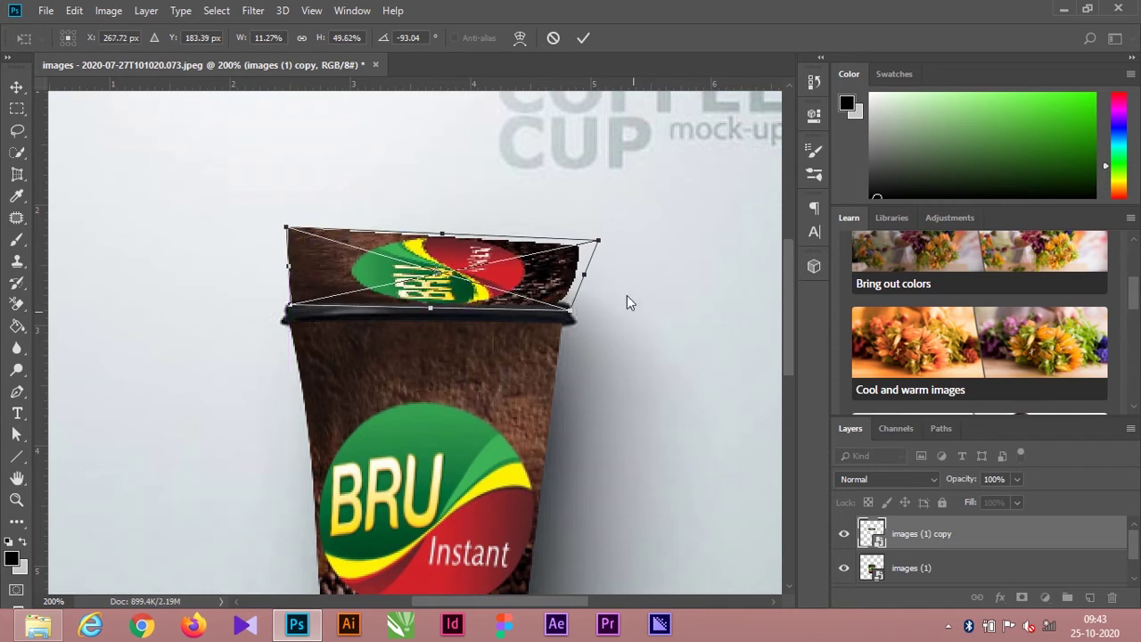
- Warp the lid artwork by pulling its two lower corners down to the ends of the lid's rim
right_click(474, 254)
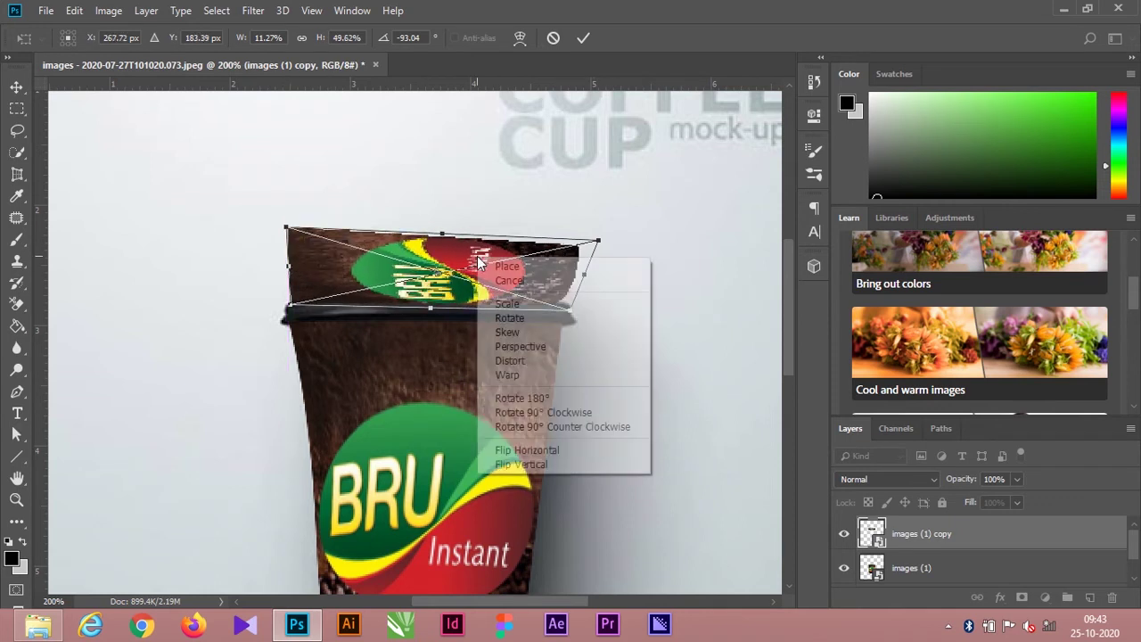
click(540, 377)
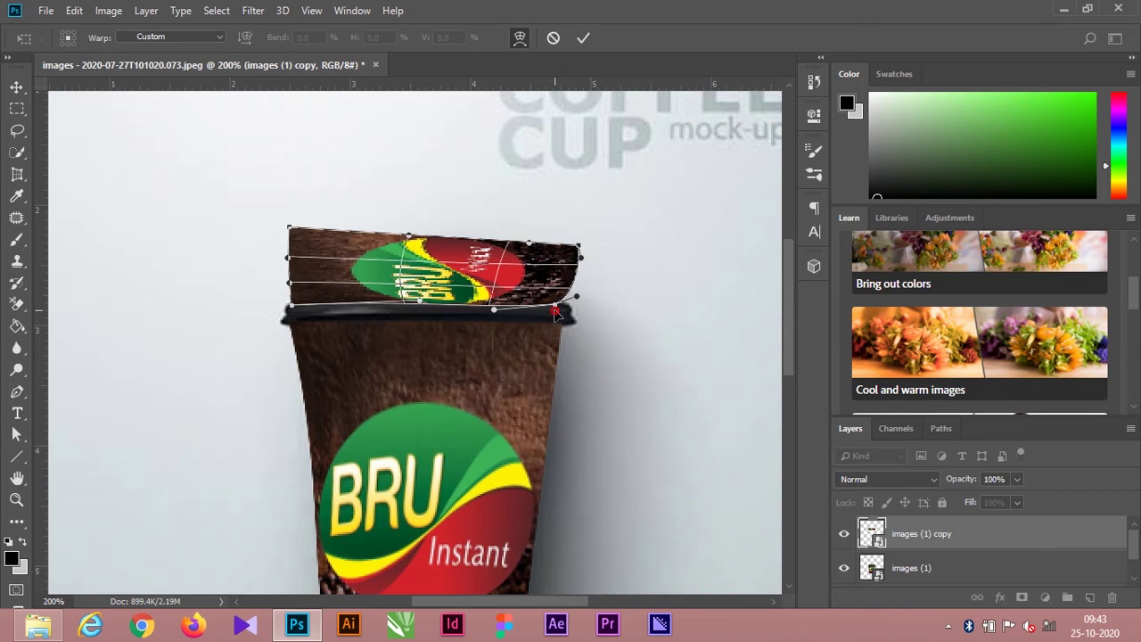
mouse_move(565, 310)
mouse_down()
mouse_move(583, 308)
mouse_move(577, 321)
mouse_up()
click(493, 310)
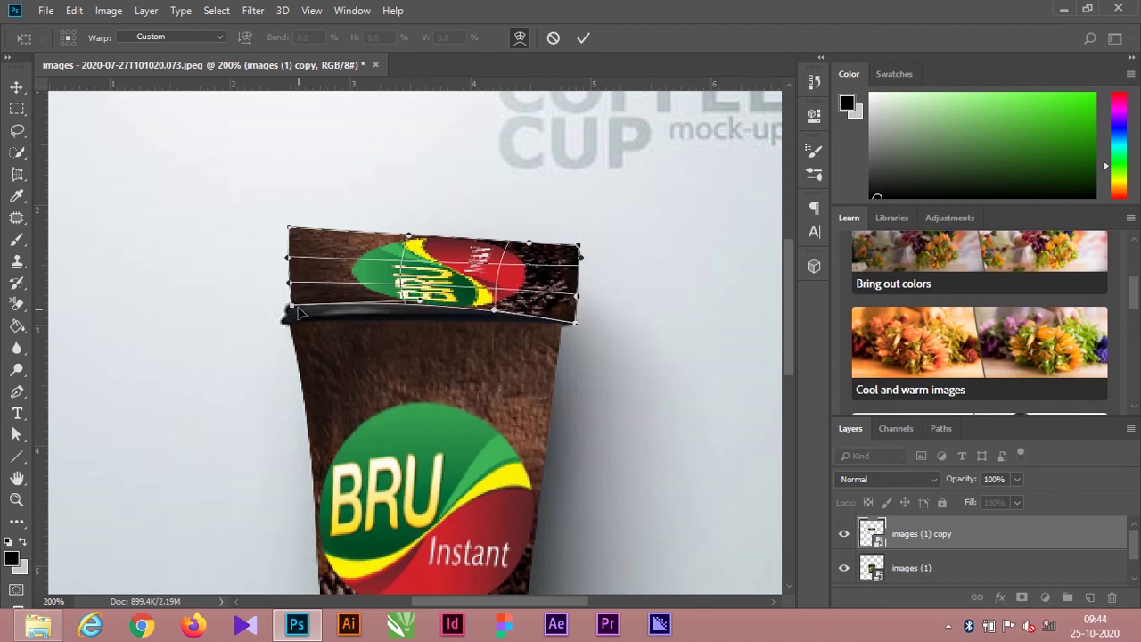
drag(293, 306, 284, 326)
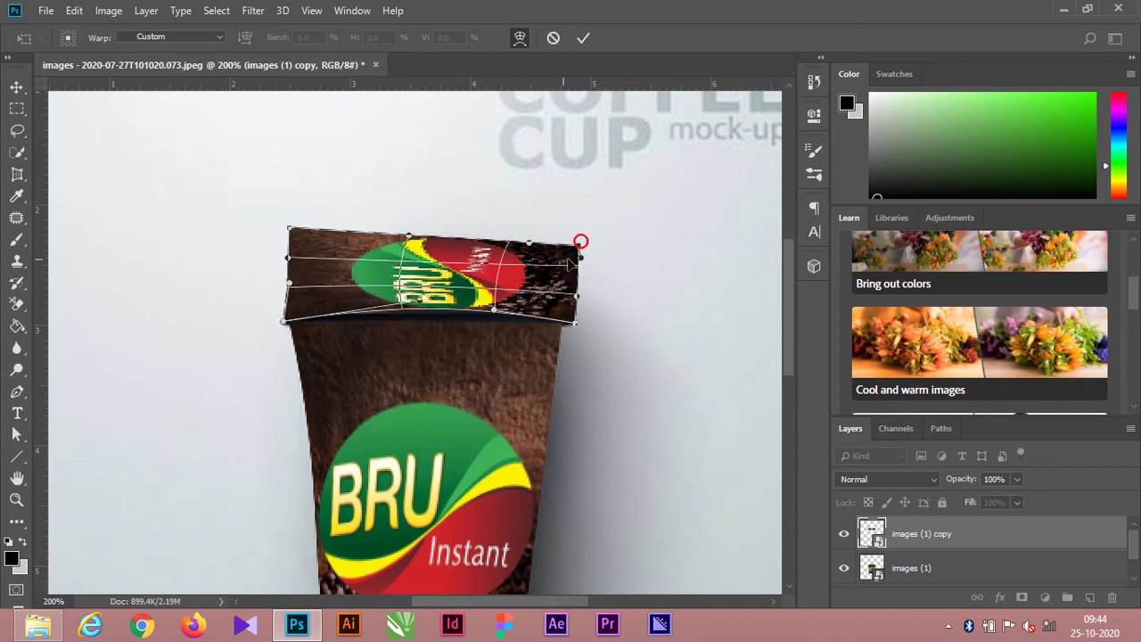
- Warp the lid artwork's upper corners inward and down to follow the top outline of the lid
drag(580, 258, 531, 263)
click(580, 243)
drag(526, 320, 526, 292)
drag(578, 250, 559, 272)
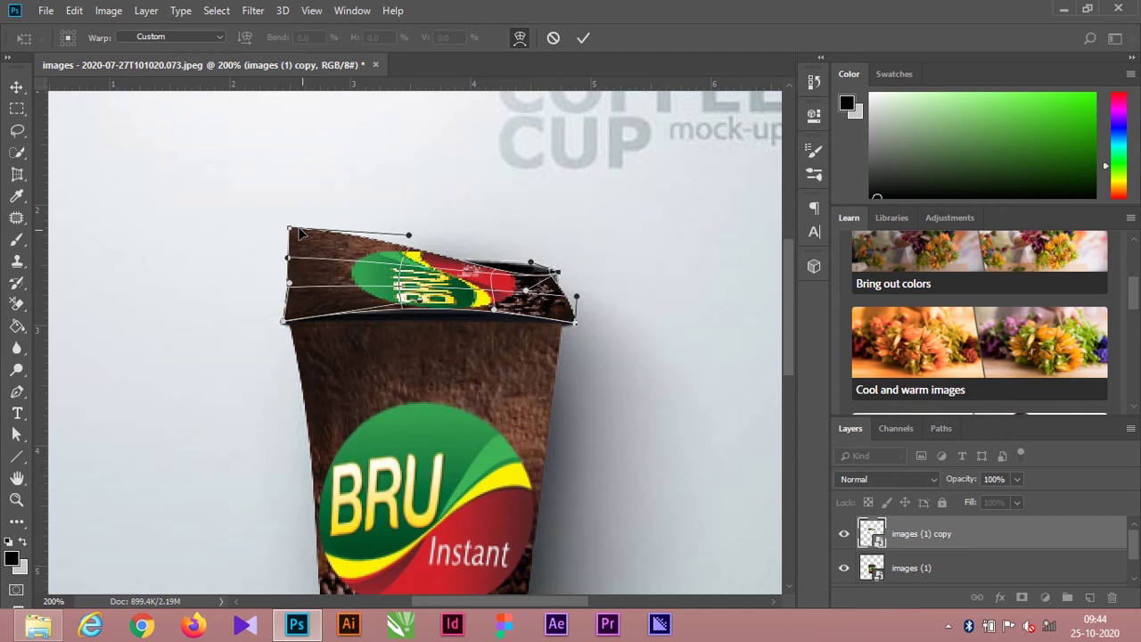
drag(409, 237, 315, 264)
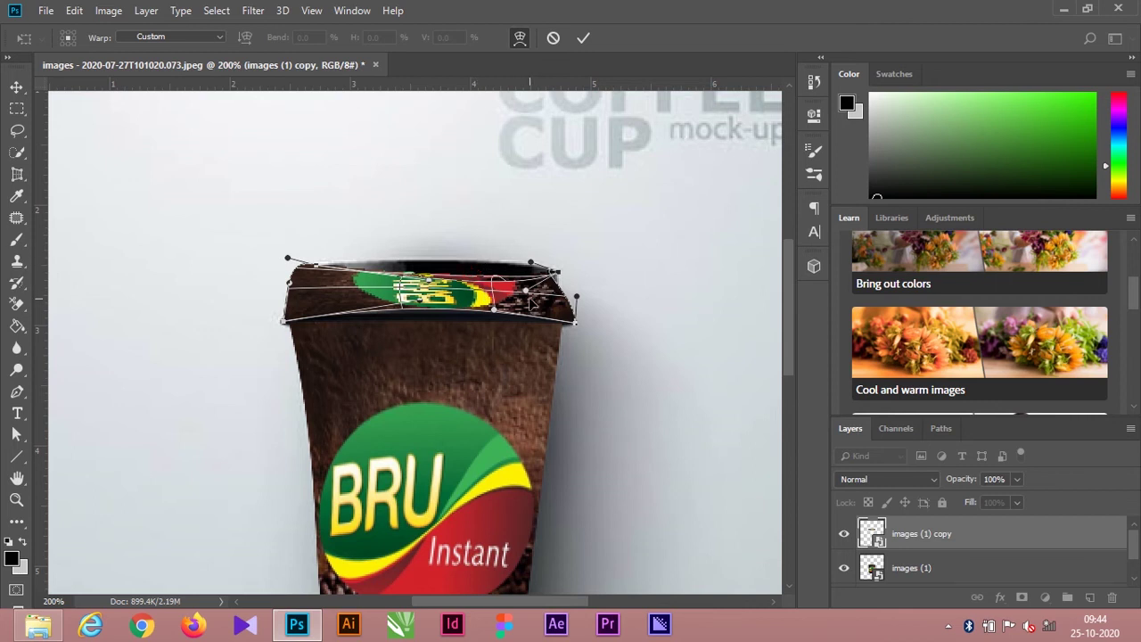
- Bend the lid artwork's upper edge up to the lid top and its lower edge down toward the rim
drag(524, 290, 526, 252)
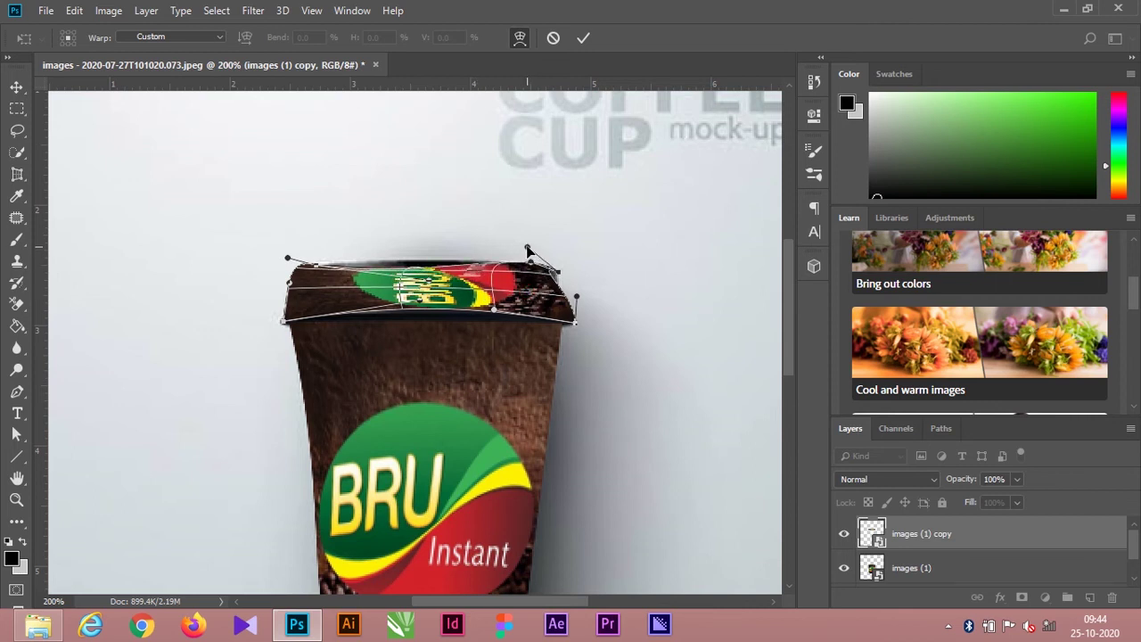
drag(421, 303, 425, 316)
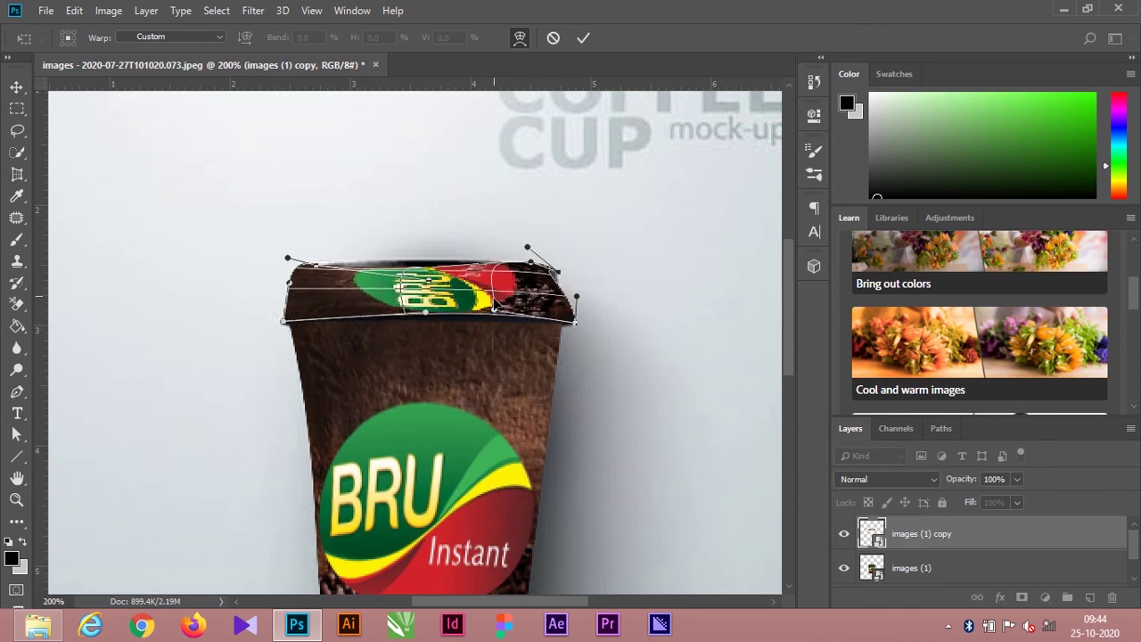
drag(416, 276, 415, 265)
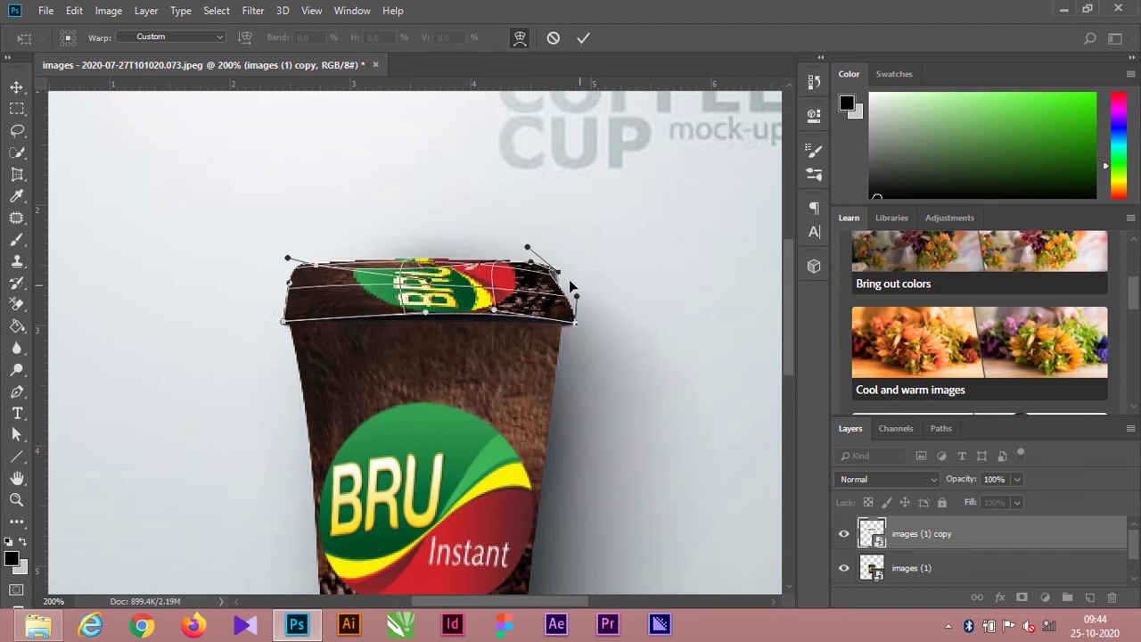
- Round the lid artwork's upper-right corner and right side to match the lid, and apply the warp
click(531, 261)
mouse_move(529, 248)
mouse_down()
mouse_move(609, 259)
mouse_move(516, 236)
mouse_up()
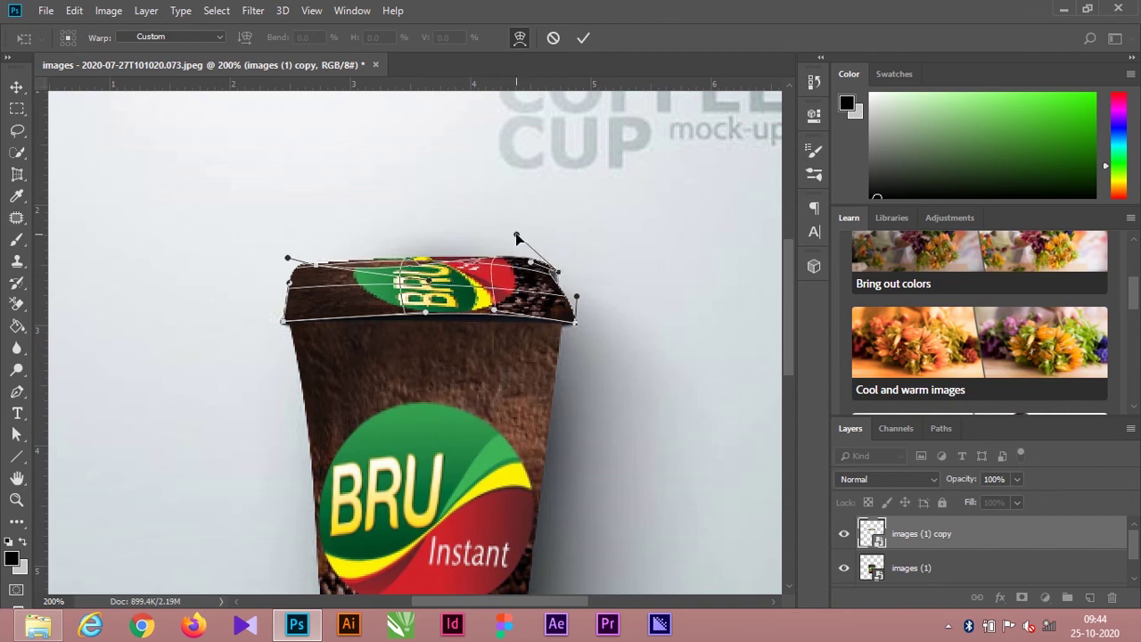
click(576, 298)
drag(577, 301, 577, 282)
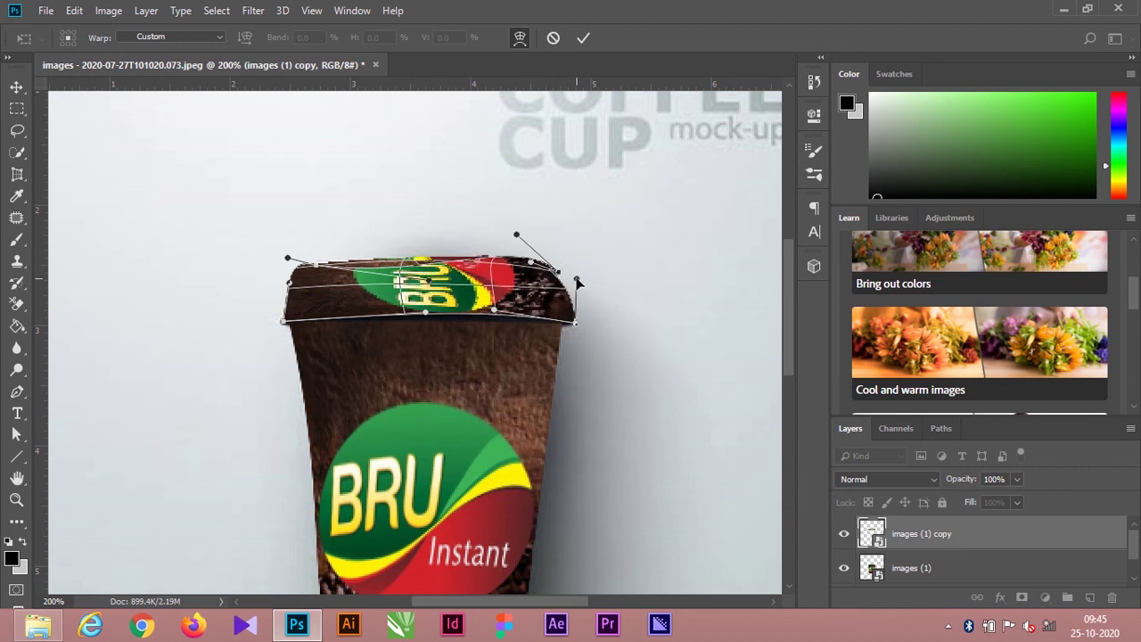
drag(518, 237, 553, 250)
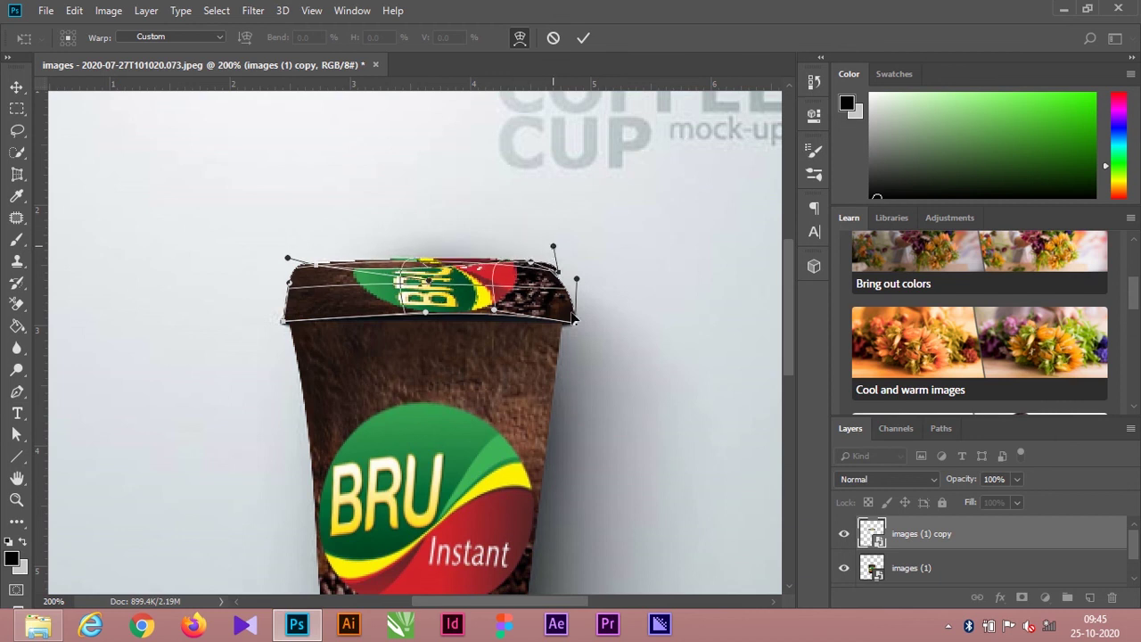
key(Return)
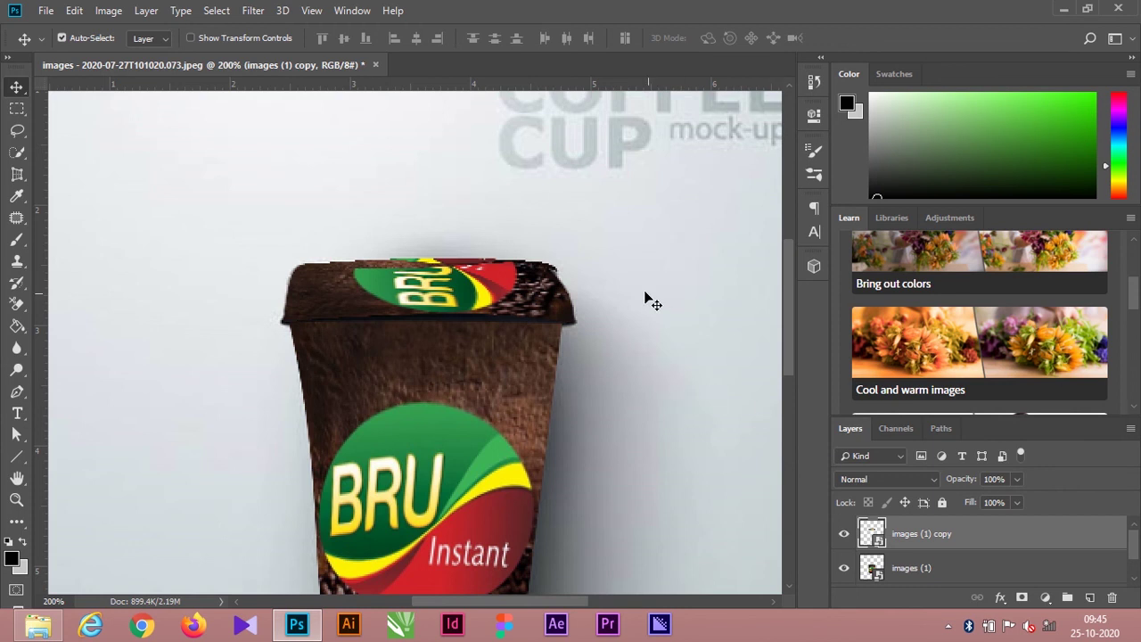
- Shift the lid artwork up slightly, rasterizing it to erase the jagged edge at its upper-right corner with the Eraser tool
drag(539, 284, 531, 278)
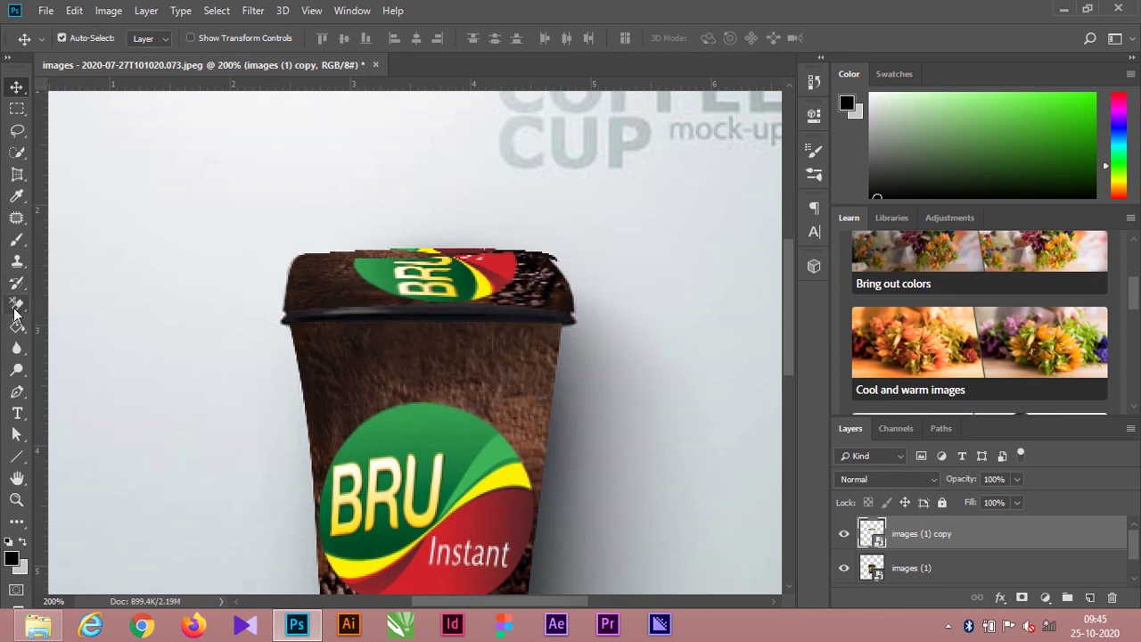
click(17, 304)
right_click(17, 304)
click(98, 303)
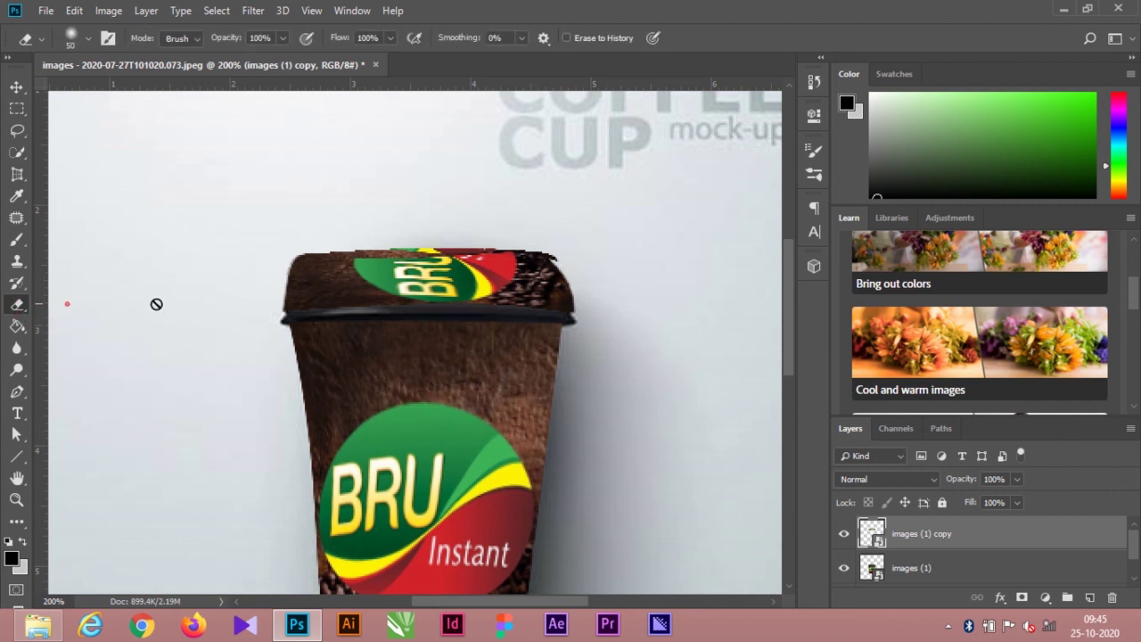
click(568, 266)
click(555, 255)
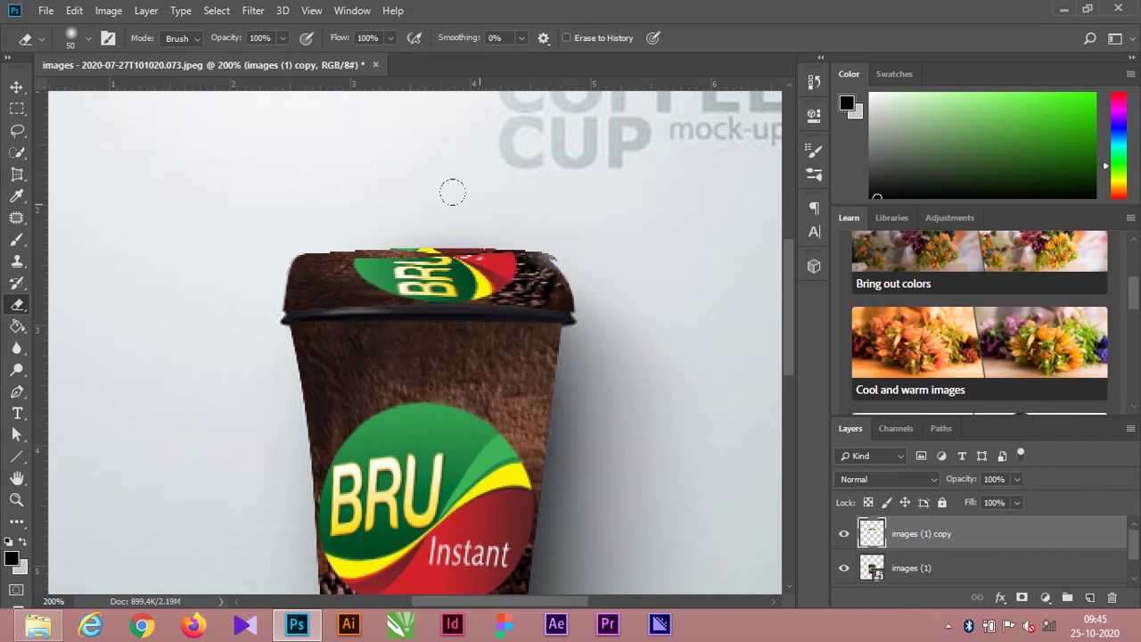
- Move the lid artwork back down over the rim and deselect its layer
click(16, 86)
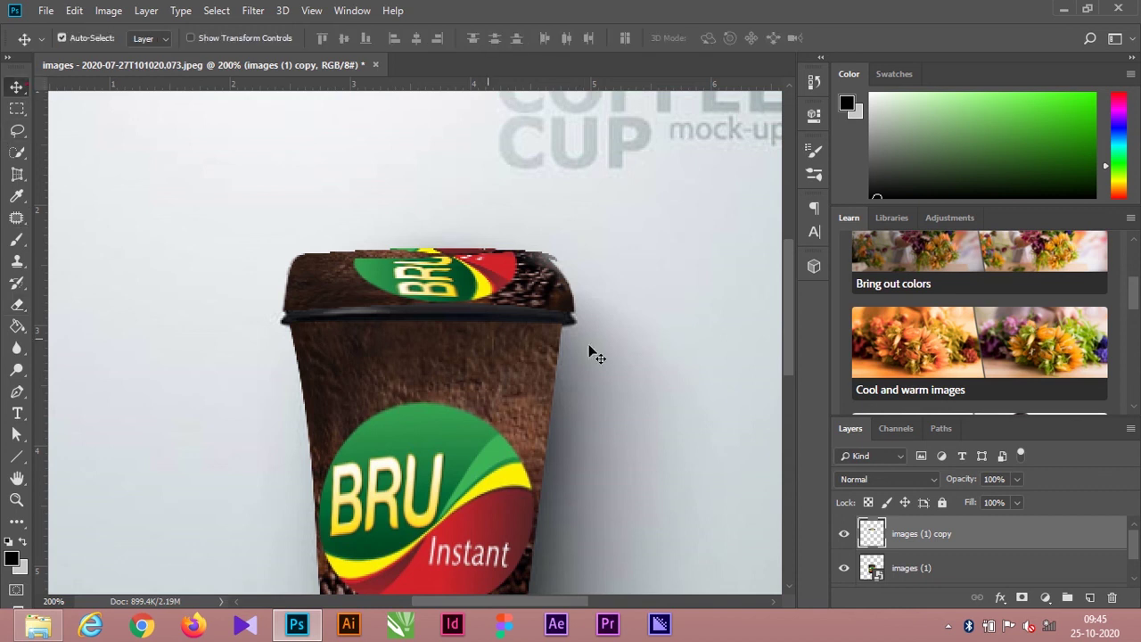
drag(456, 272, 456, 287)
click(644, 299)
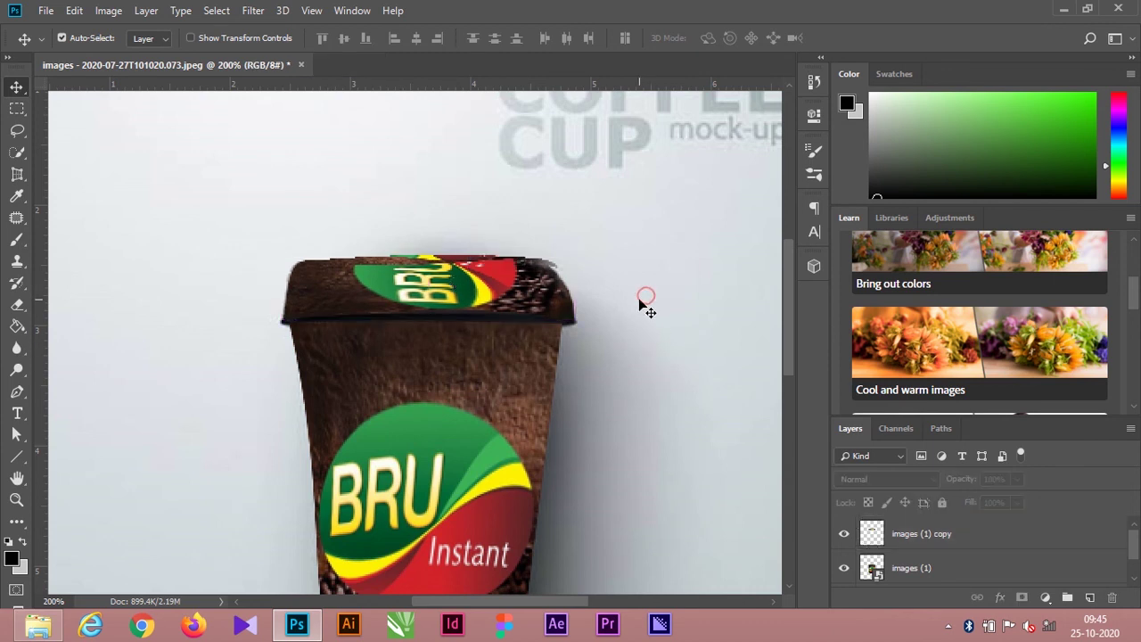
key(ctrl+minus)
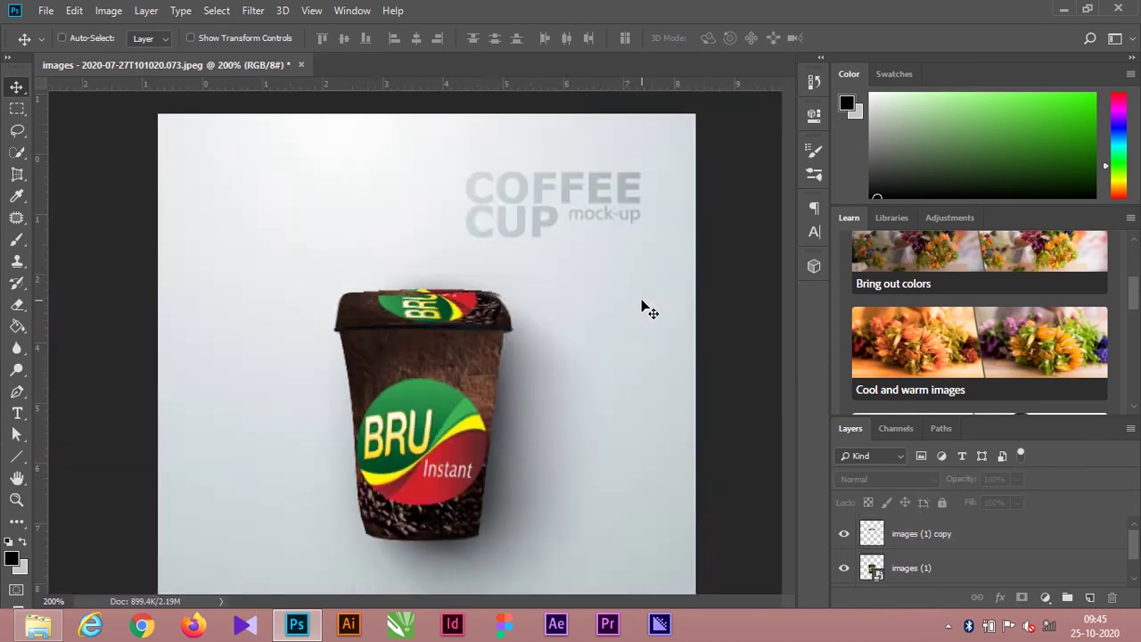